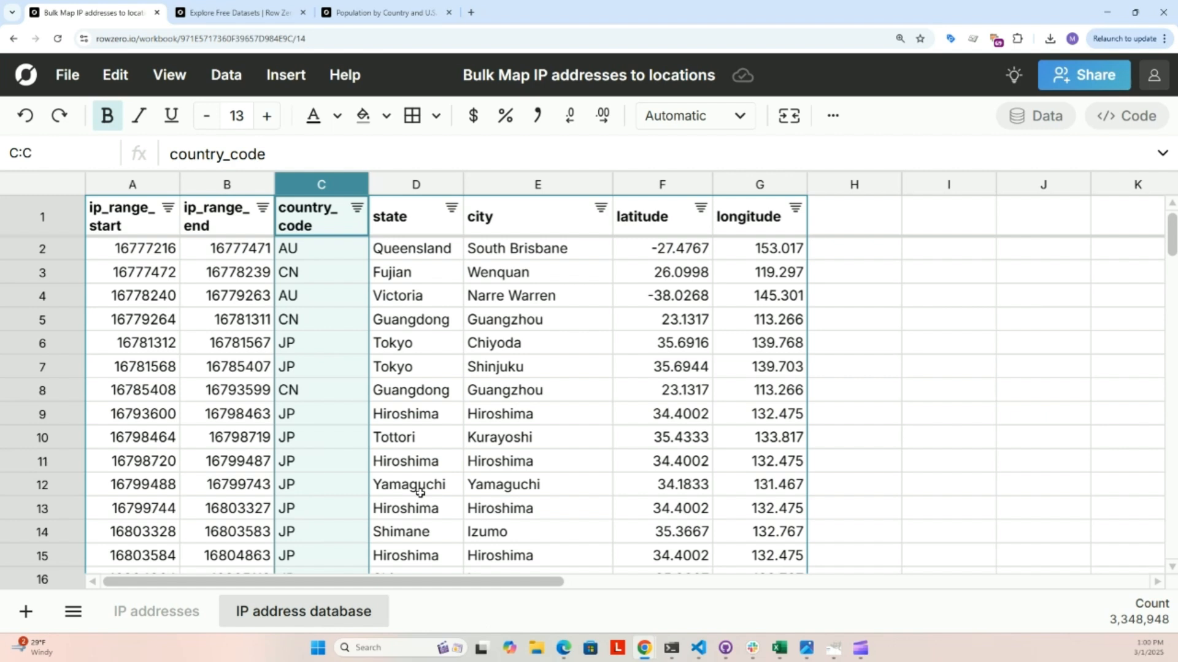
# - Review the workbook's Python code for the IPtoInt function and return to the IP addresses sheet
pyautogui.click(1130, 124)
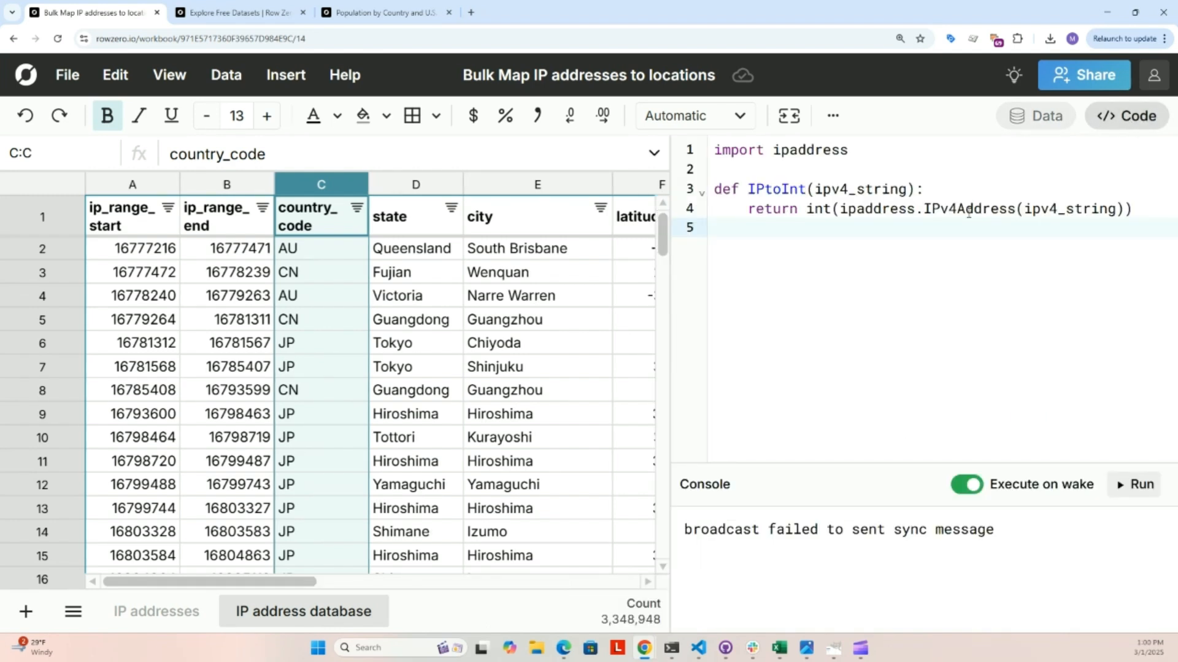
pyautogui.click(1116, 123)
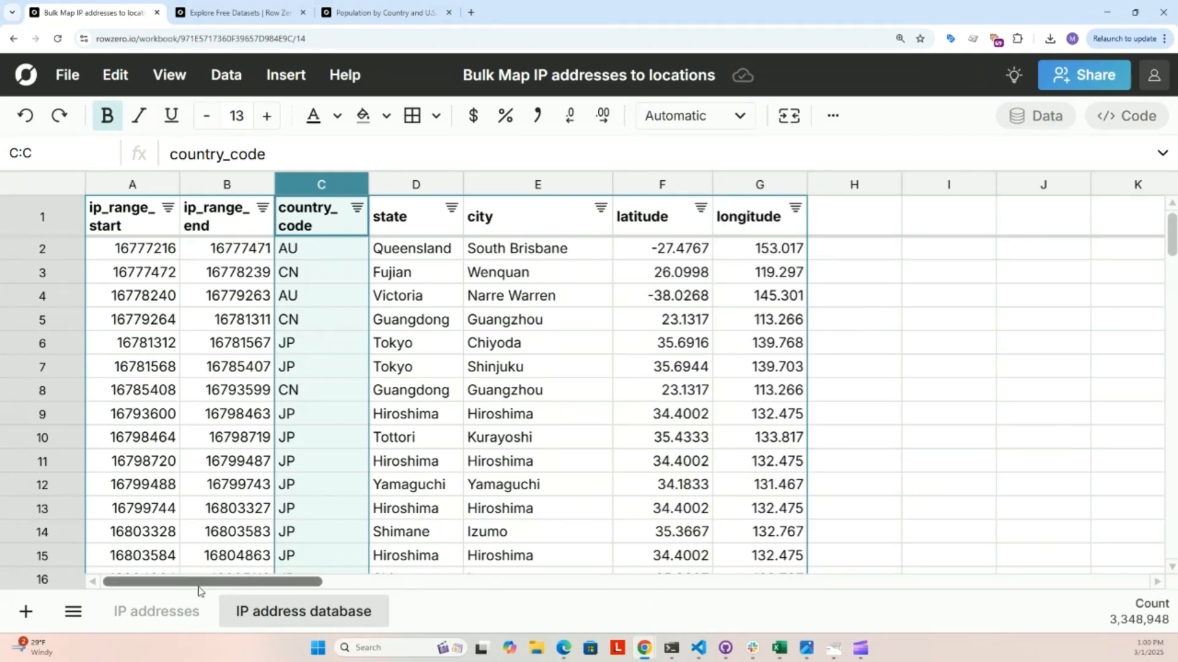
pyautogui.click(174, 609)
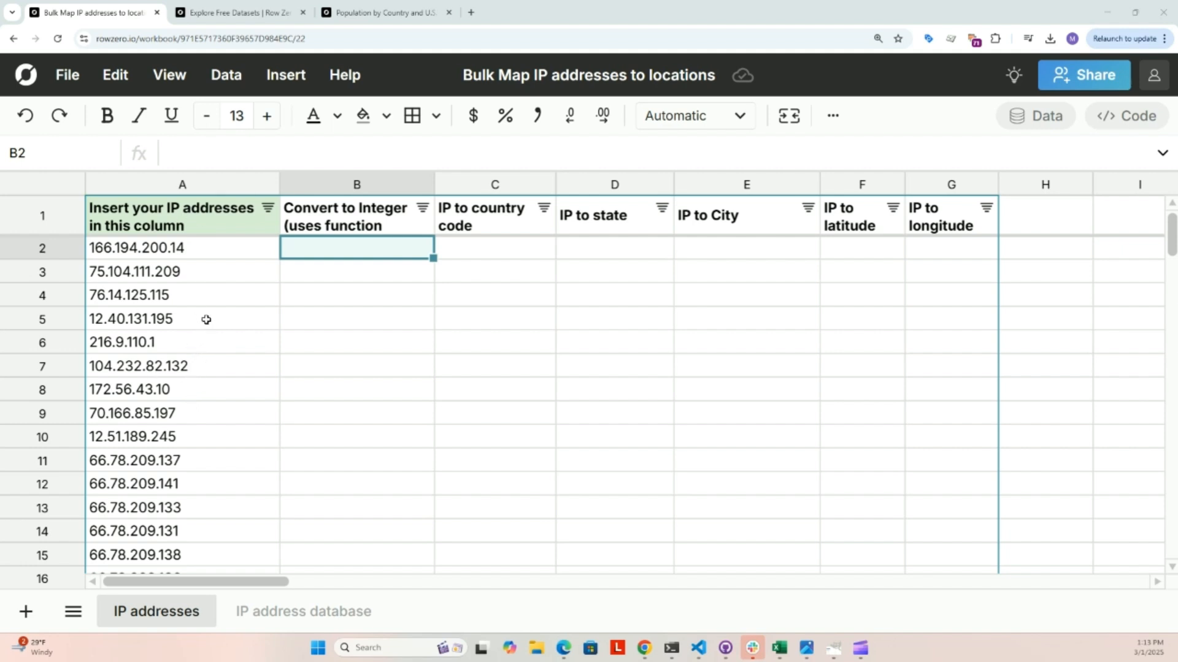
# - Review the workbook's data import options and its available data connections
pyautogui.click(228, 78)
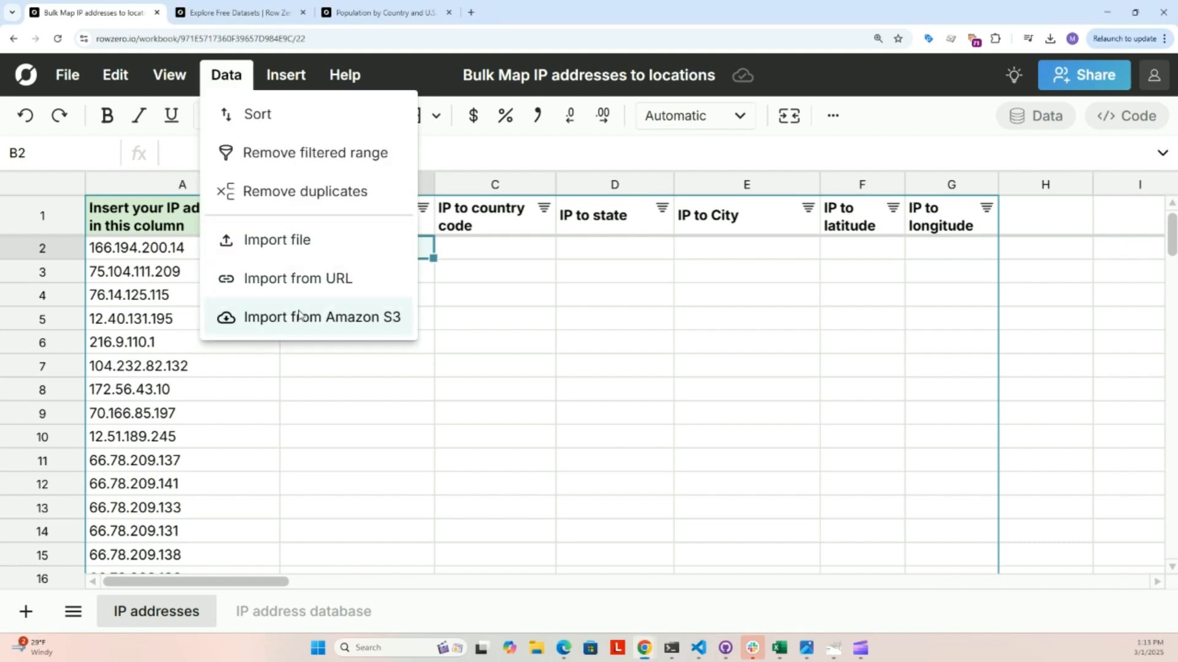
pyautogui.click(1036, 116)
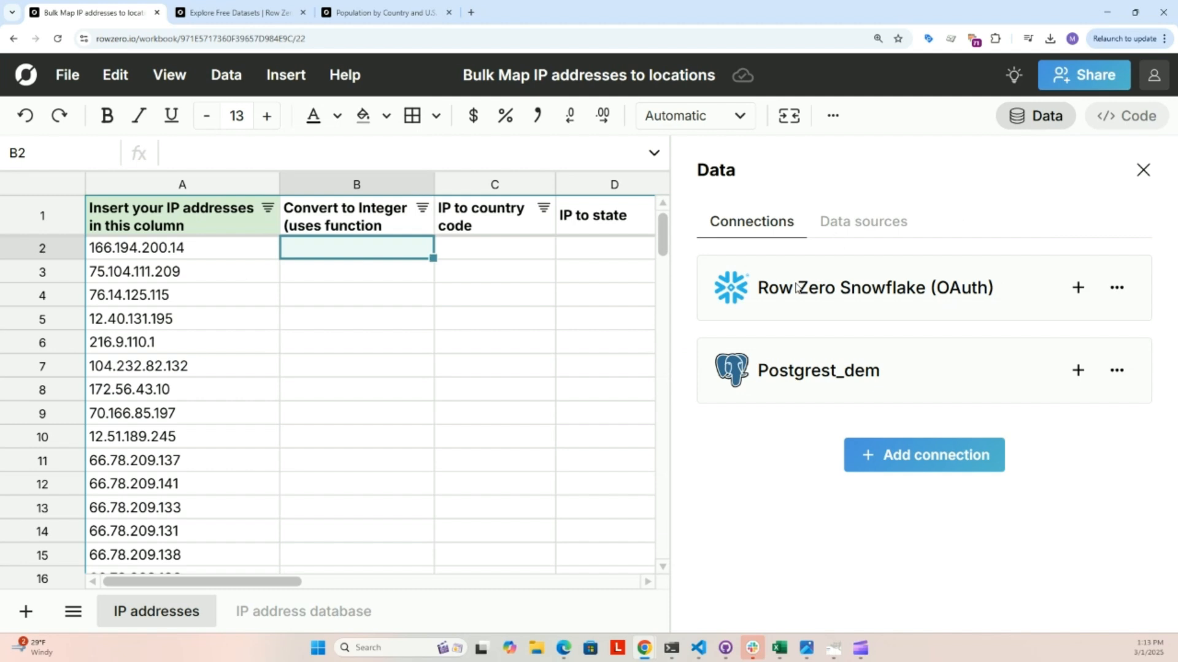
pyautogui.click(1143, 170)
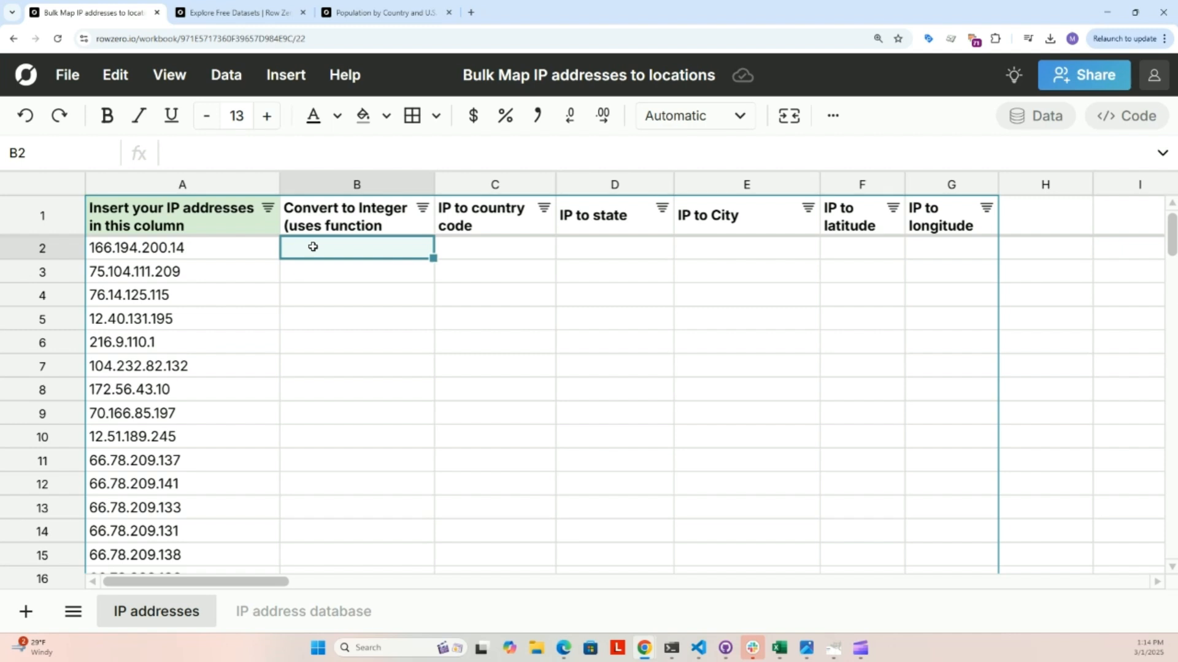
# - Run the workbook's Python code that defines the IPtoInt function and close the code view
pyautogui.click(1133, 117)
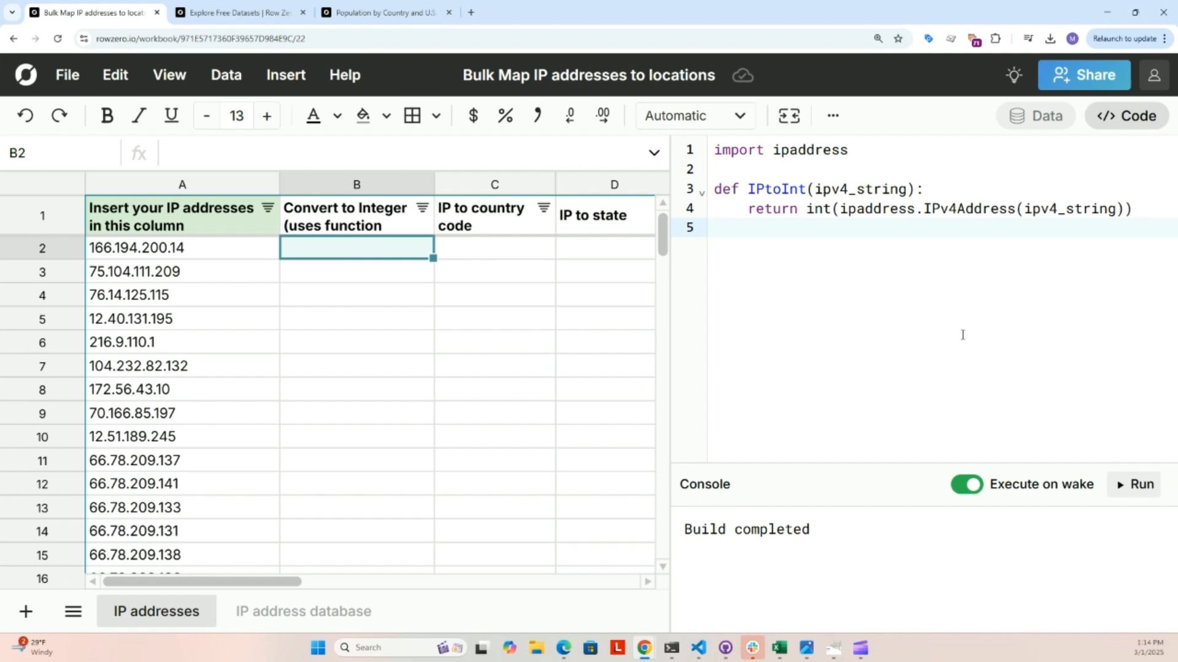
pyautogui.click(1141, 482)
pyautogui.click(1121, 116)
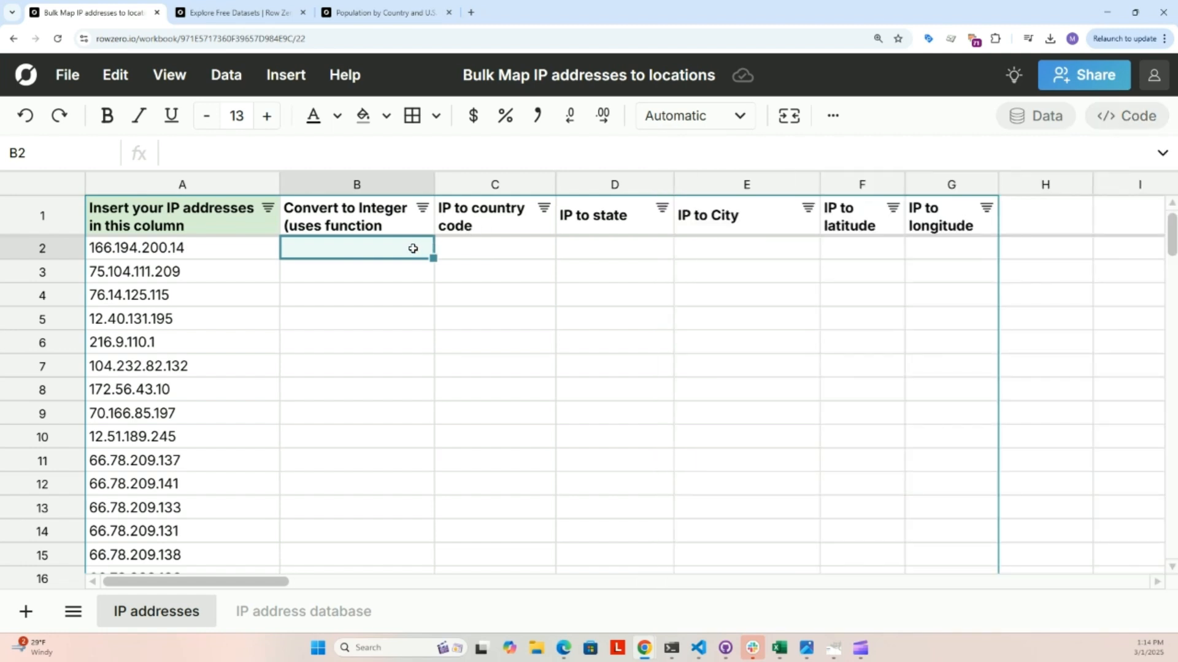
# - Enter =iptoint(A2) in cell B2 and fill it down the Convert to Integer column
pyautogui.write('=')
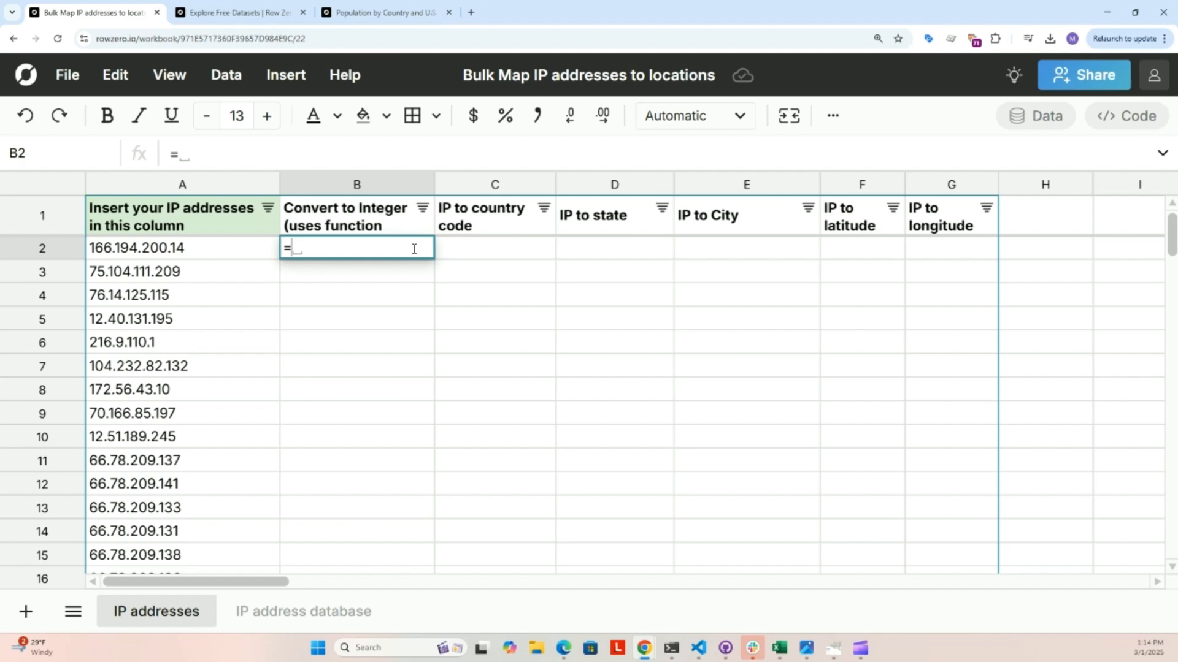
pyautogui.write('iptoint')
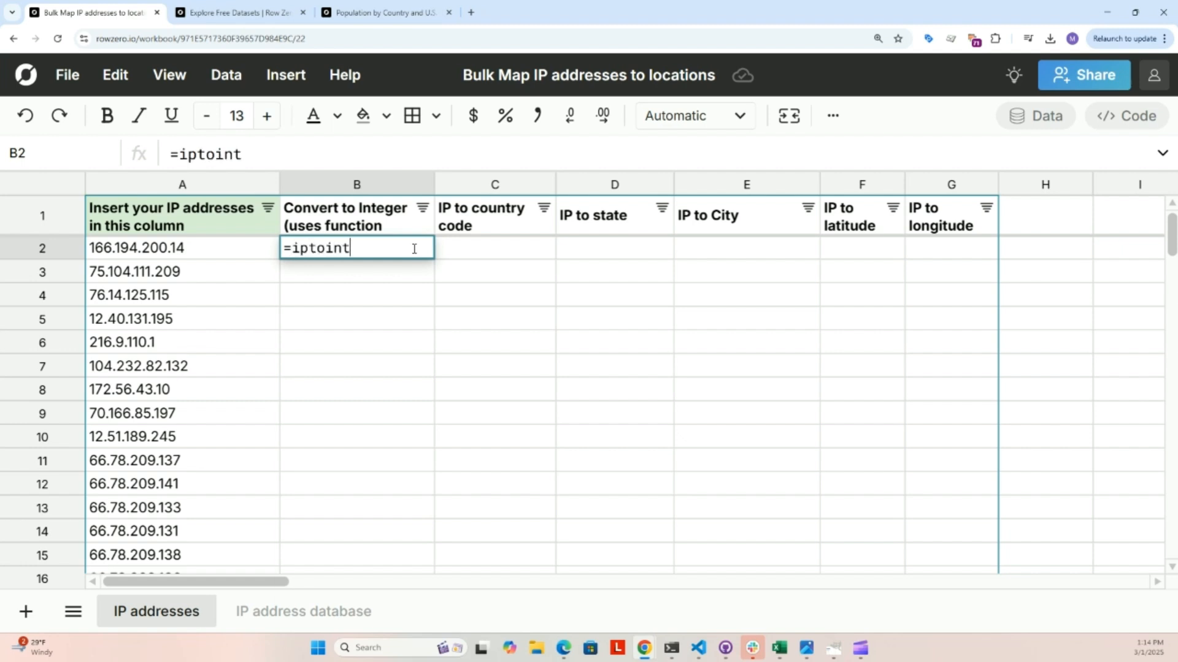
pyautogui.write('(')
pyautogui.click(252, 252)
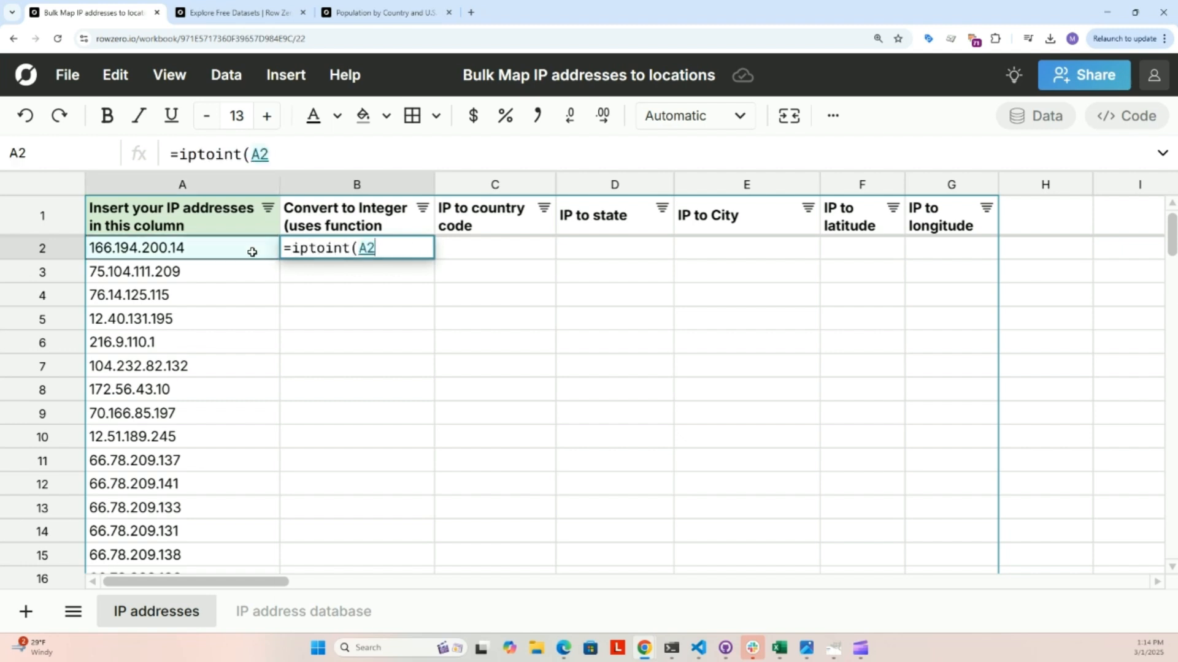
pyautogui.press('Return')
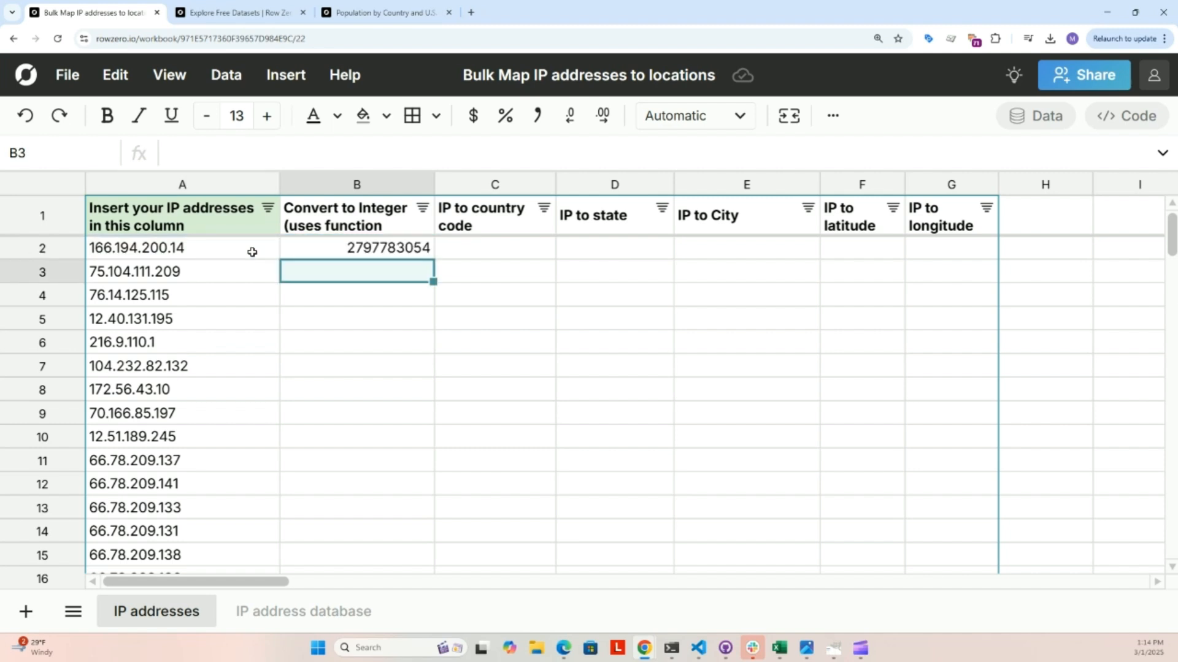
pyautogui.click(385, 247)
pyautogui.doubleClick(433, 258)
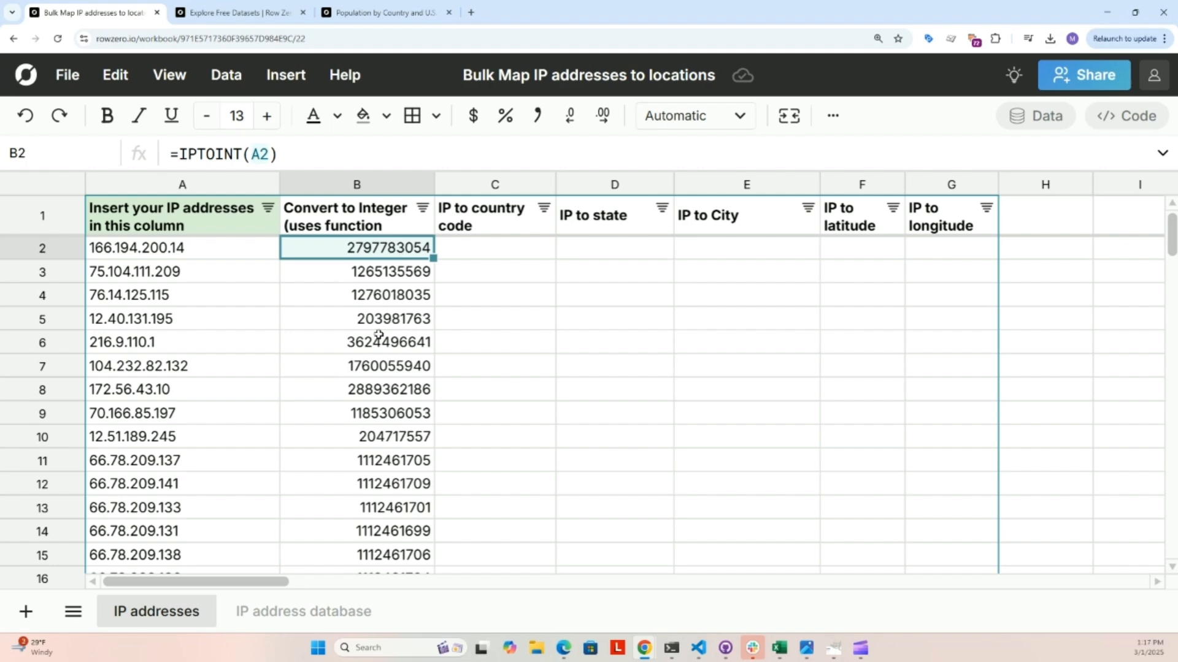
# - Examine the ip_range_start and ip_range_end columns in the IP address database sheet
pyautogui.click(310, 607)
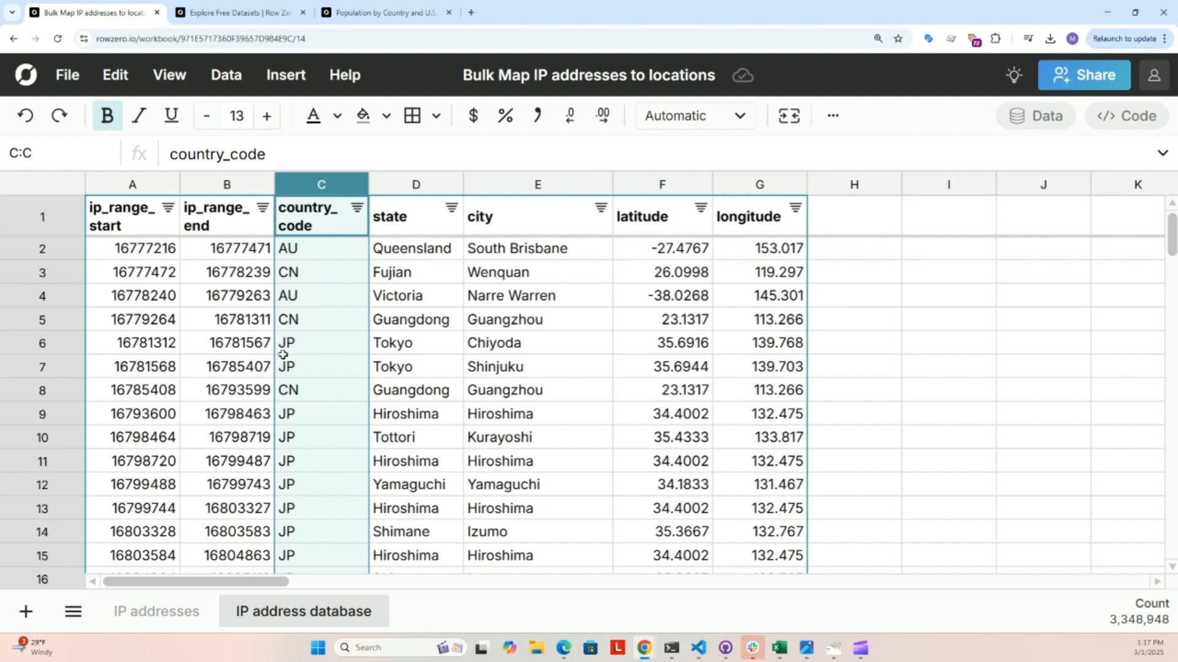
pyautogui.click(238, 323)
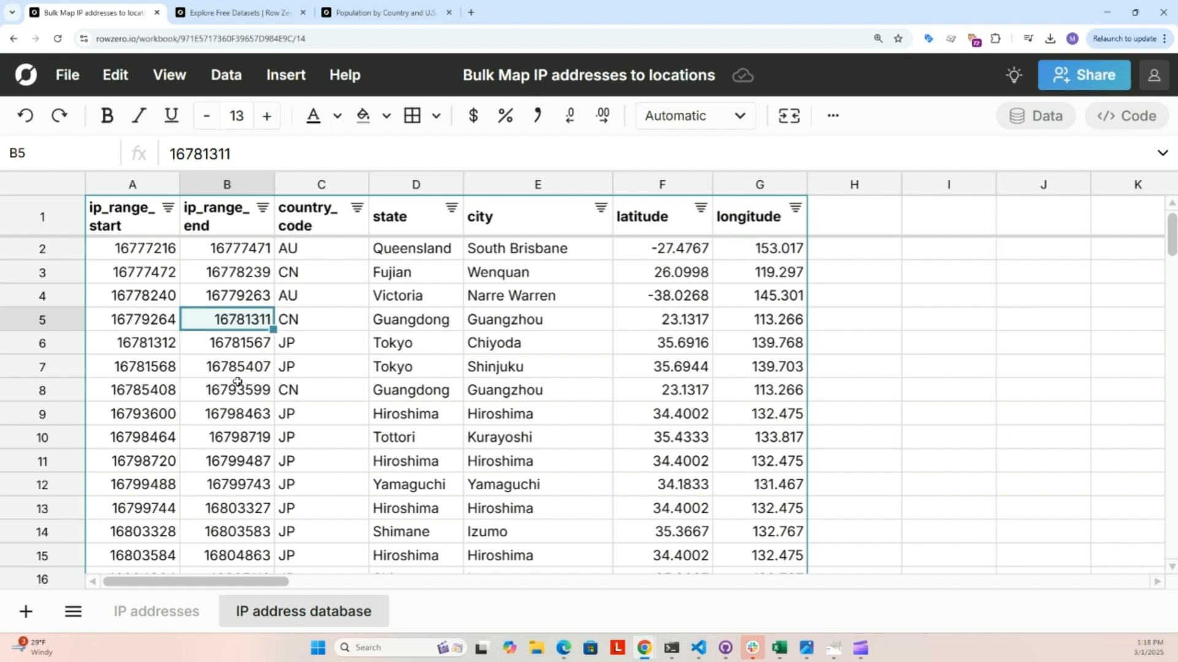
pyautogui.click(128, 272)
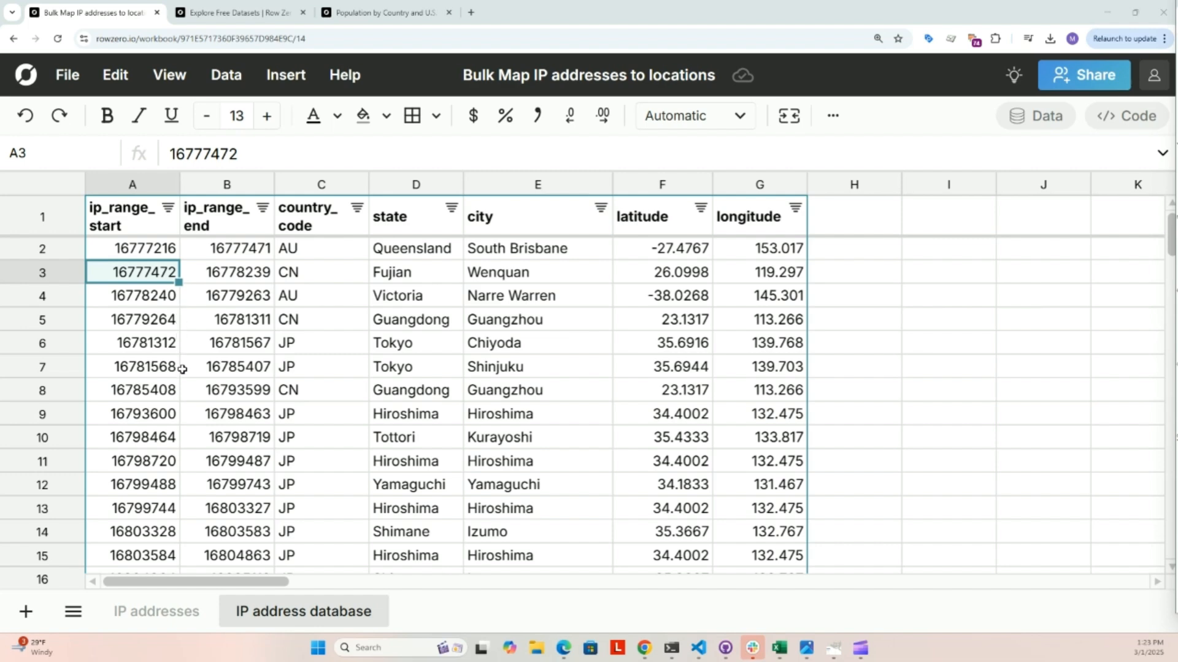
# - Start an XLOOKUP in C2 of the IP addresses sheet with key B2, lookup range 'IP address database'!A:A and return range 'IP address database'!C:C
pyautogui.click(131, 623)
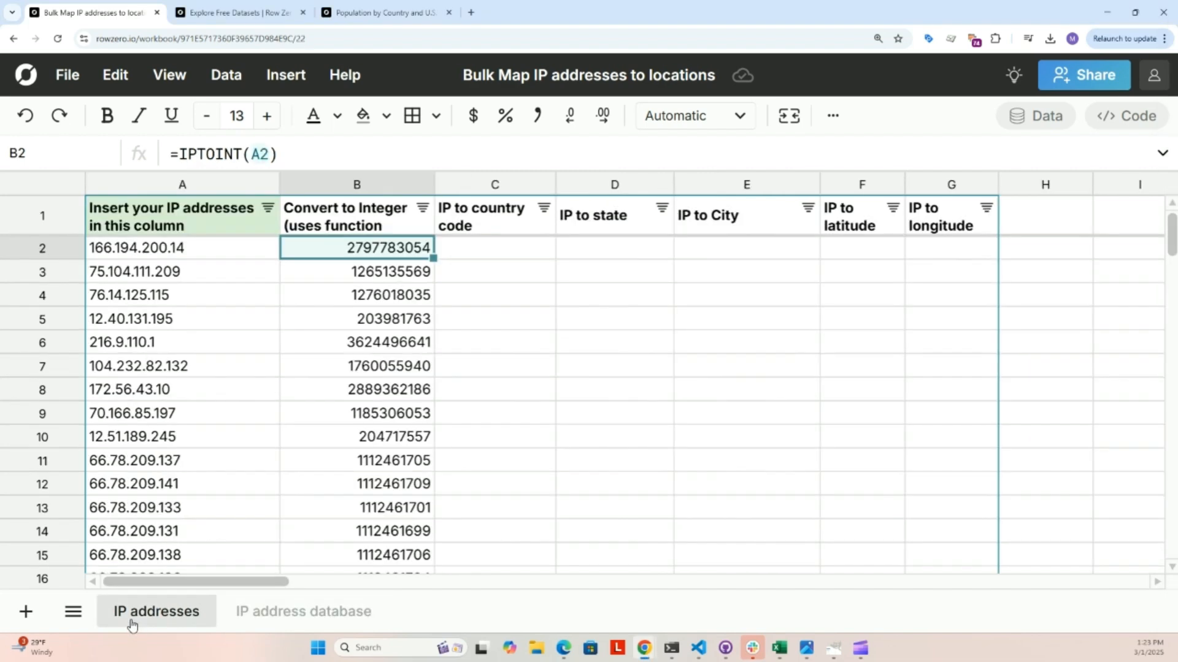
pyautogui.click(471, 246)
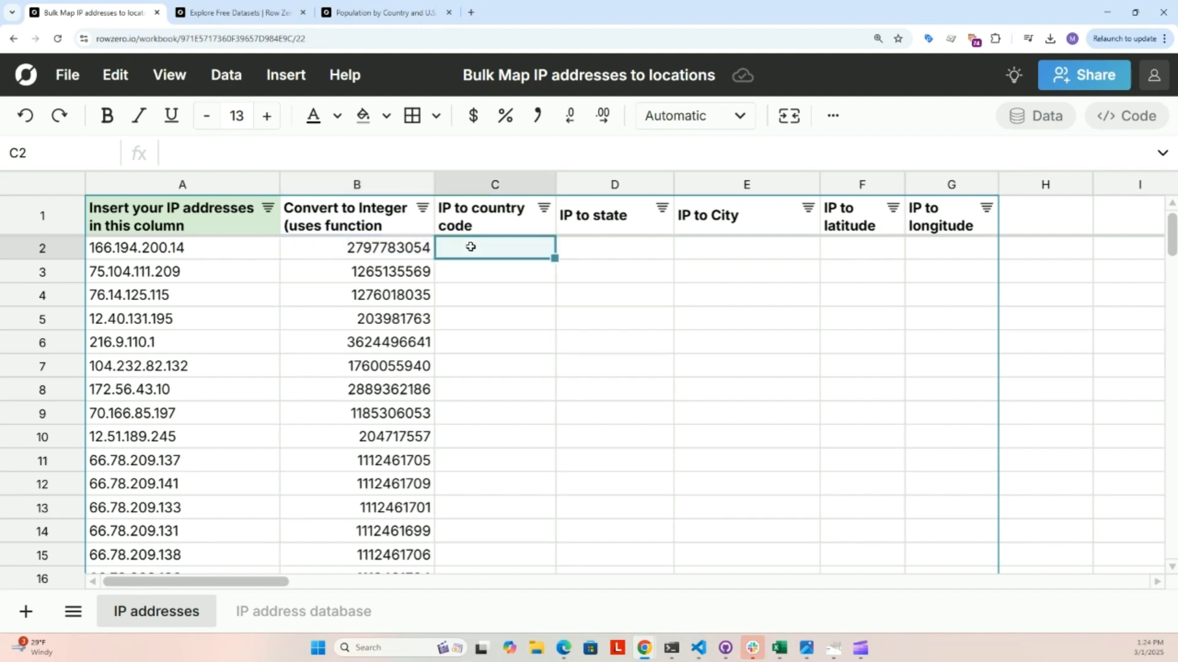
pyautogui.write('=xl')
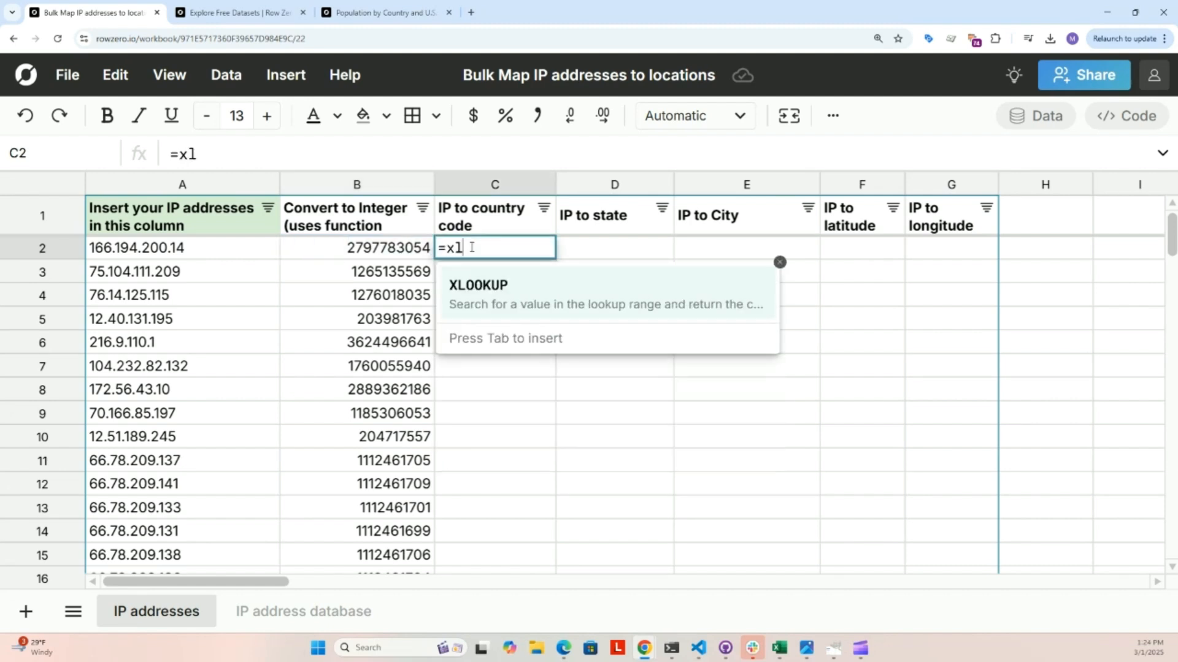
pyautogui.press('Tab')
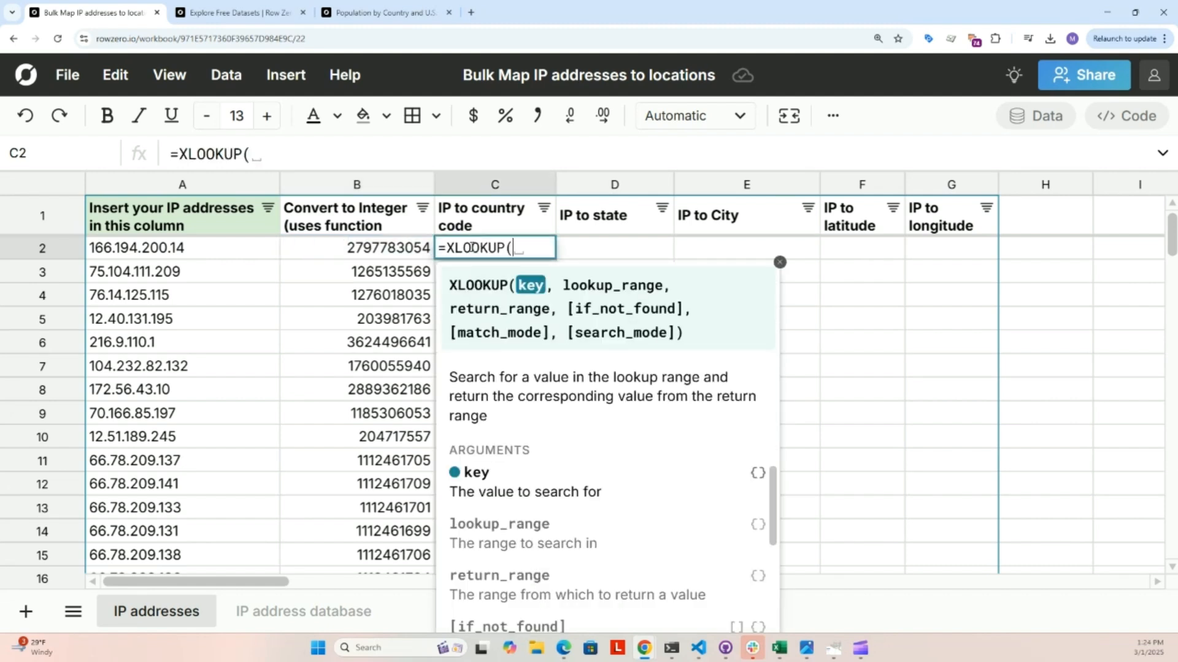
pyautogui.click(388, 247)
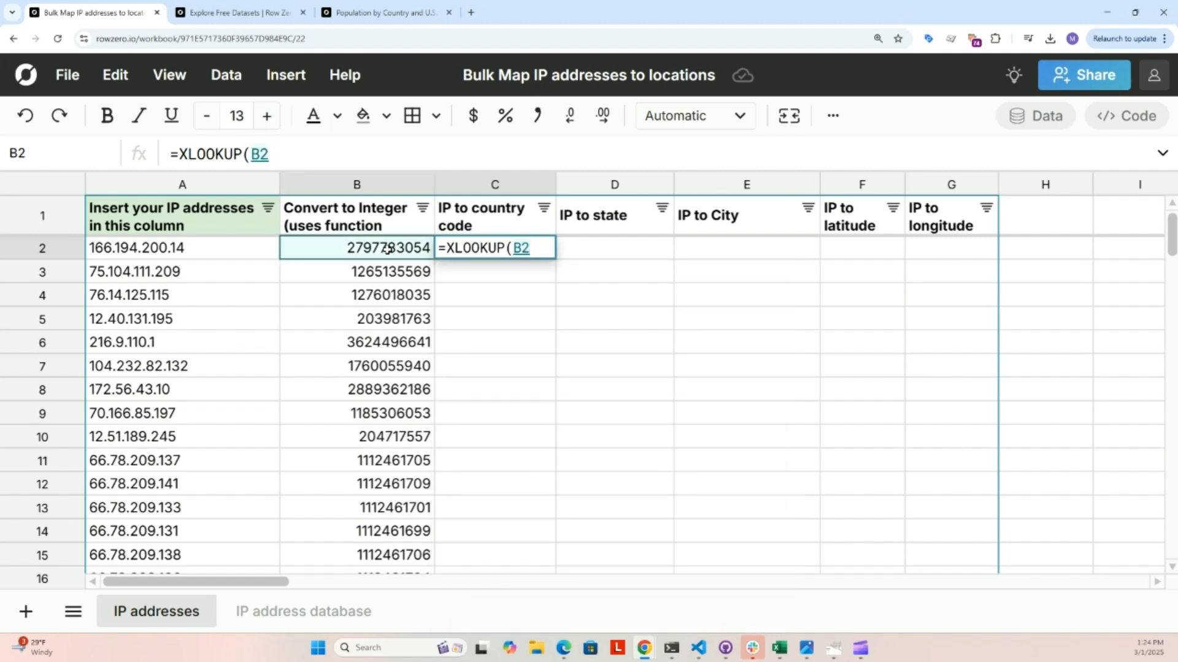
pyautogui.write(',')
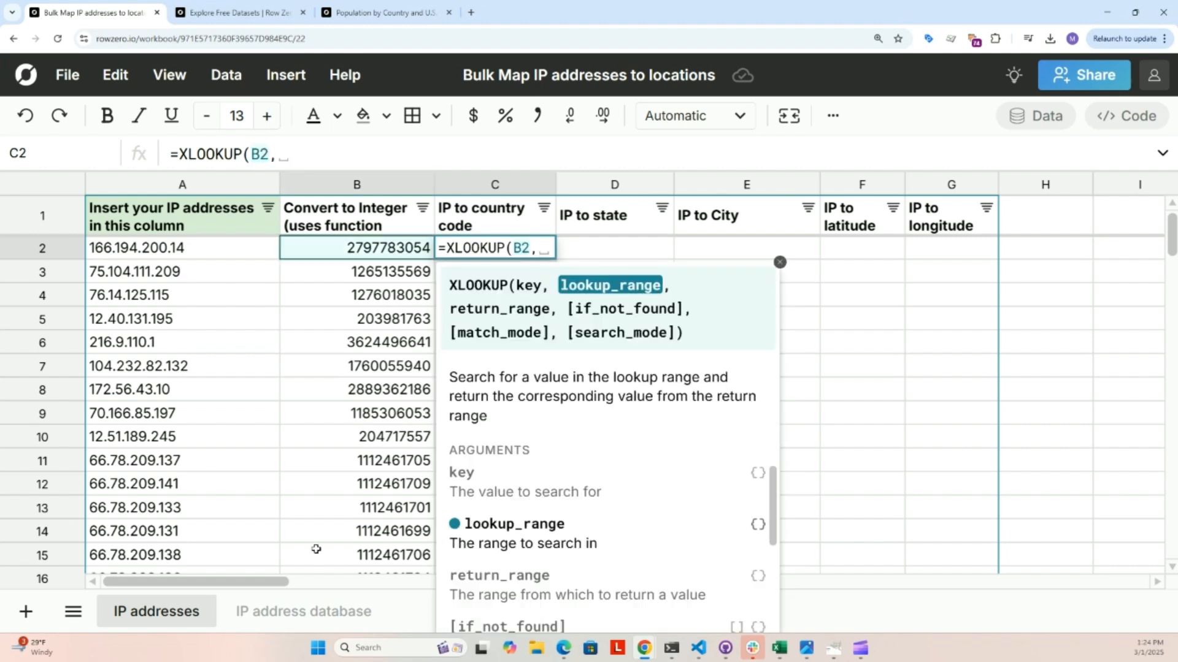
pyautogui.click(302, 611)
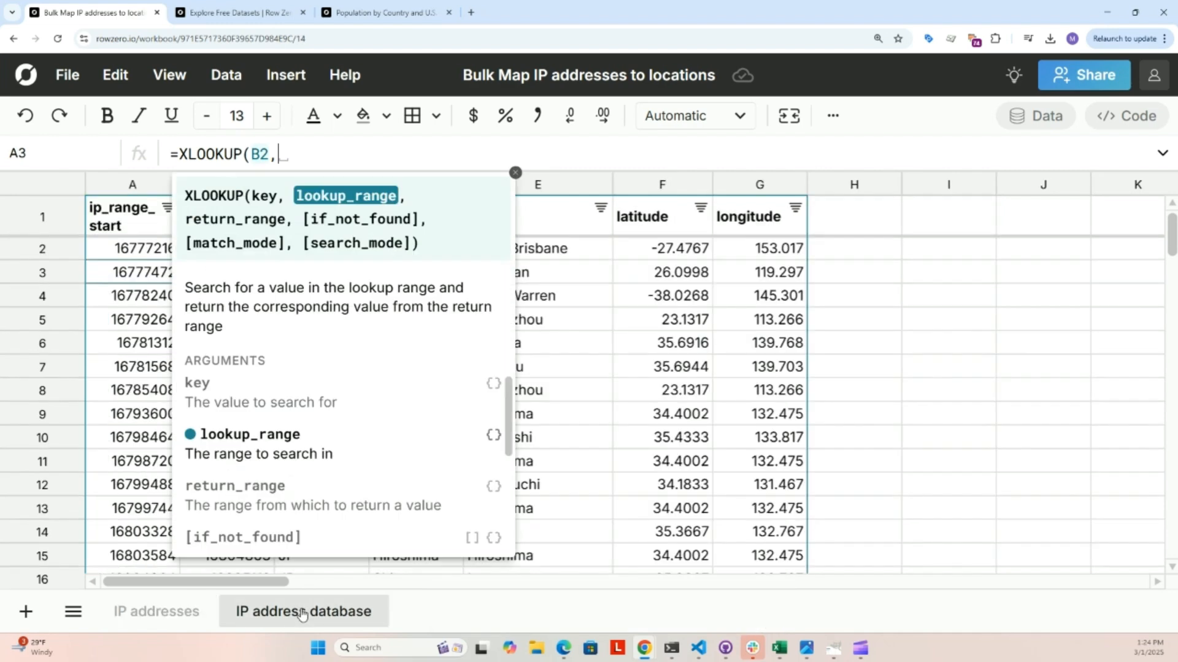
pyautogui.click(111, 185)
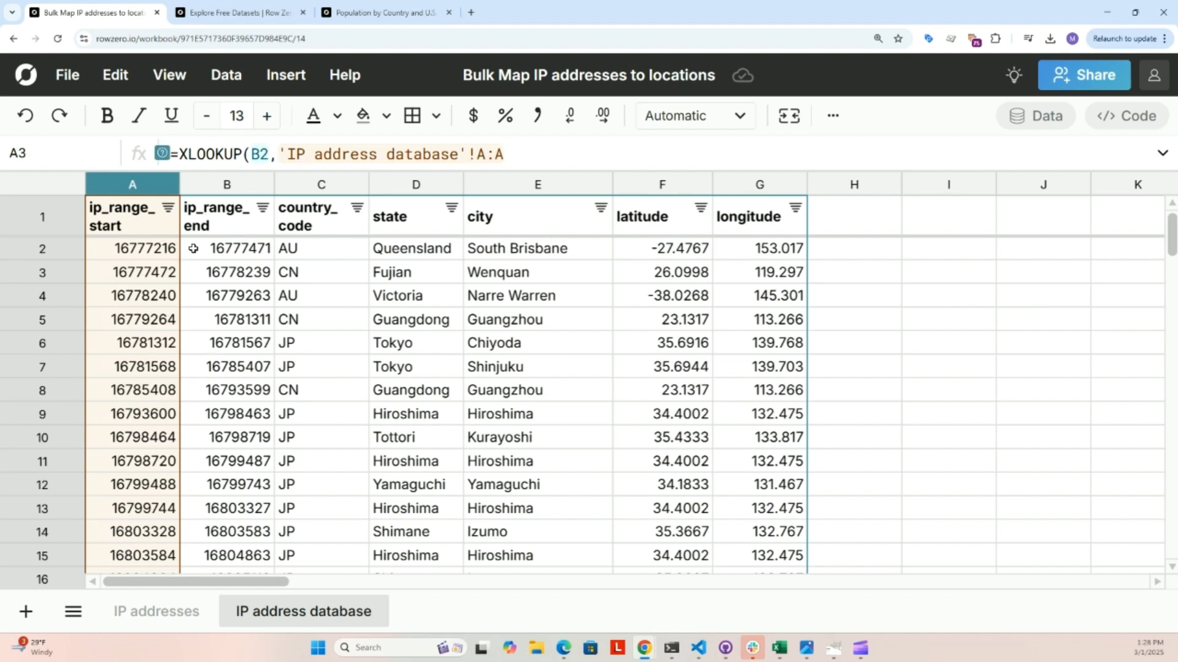
pyautogui.write(',')
pyautogui.click(320, 191)
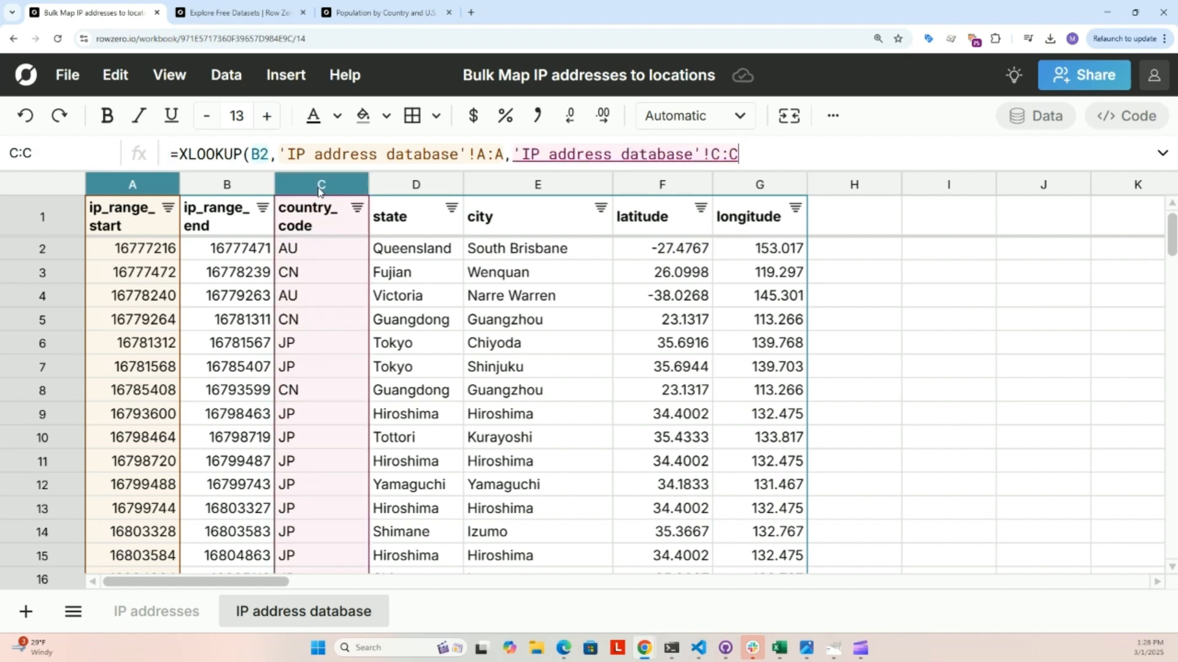
# - Complete the XLOOKUP with "" as the not-found value and match mode -1, and fill it down the IP to country code column
pyautogui.write(',')
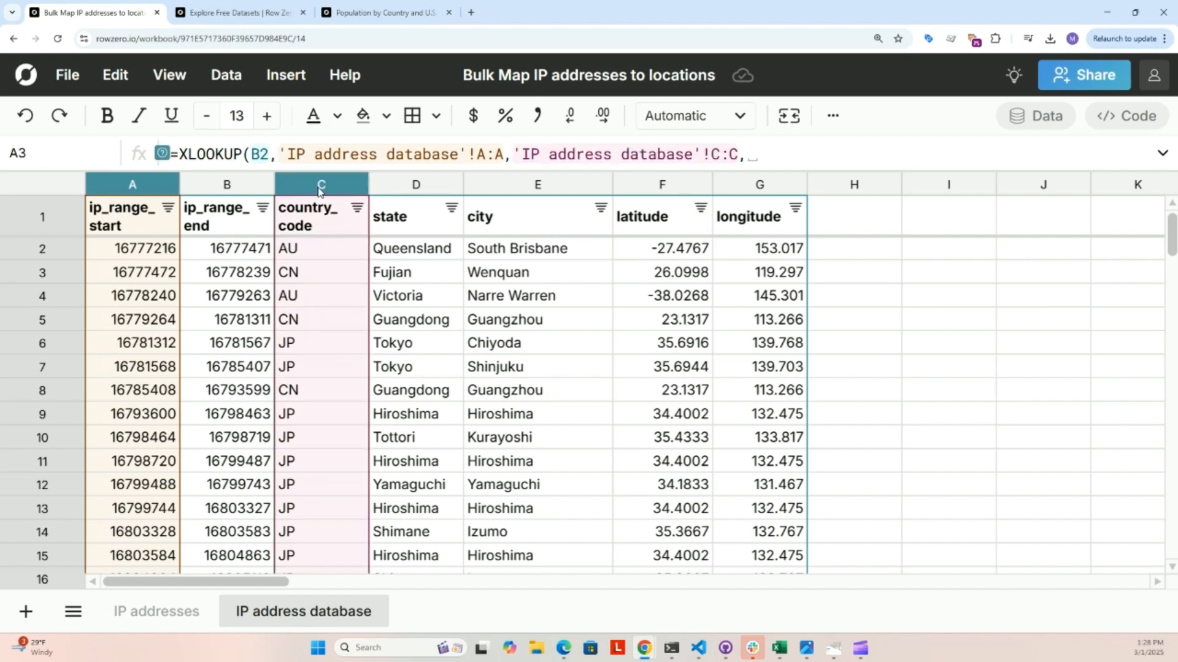
pyautogui.write('""')
pyautogui.click(163, 154)
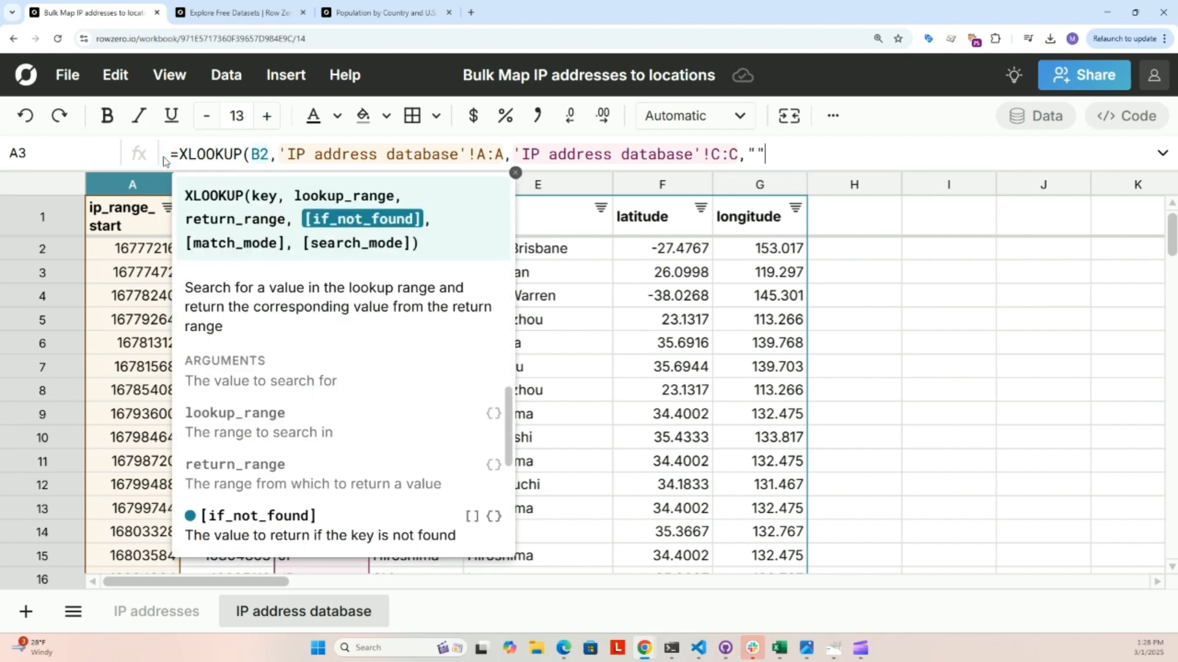
pyautogui.write(',')
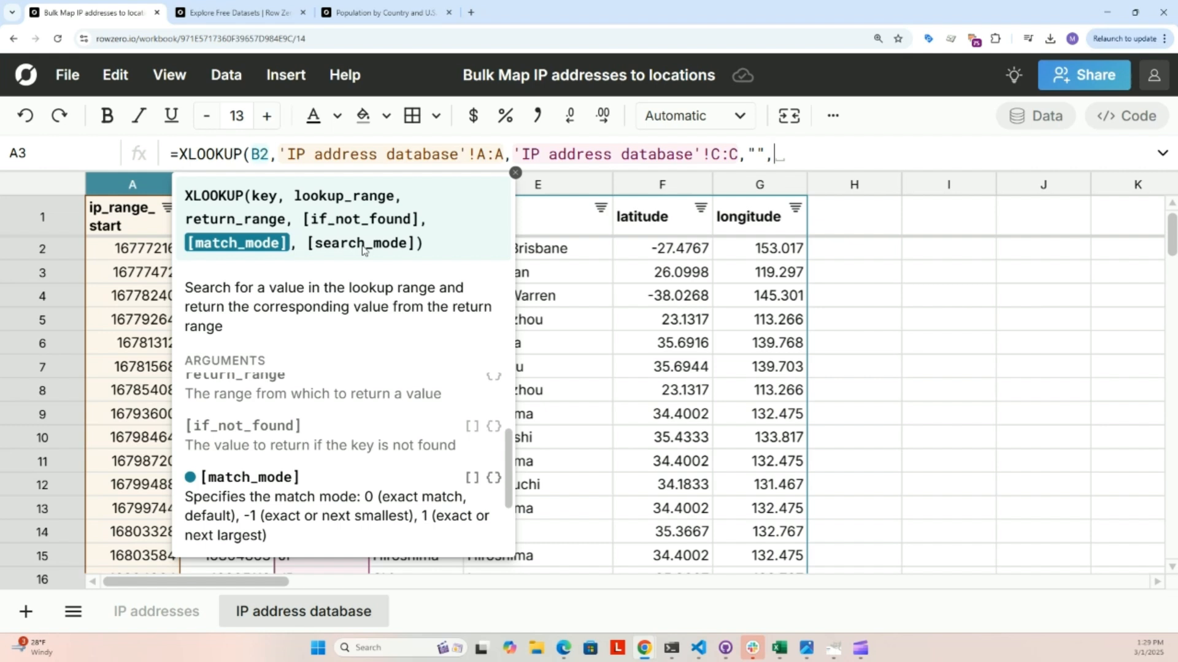
pyautogui.write('-1)')
pyautogui.press('Return')
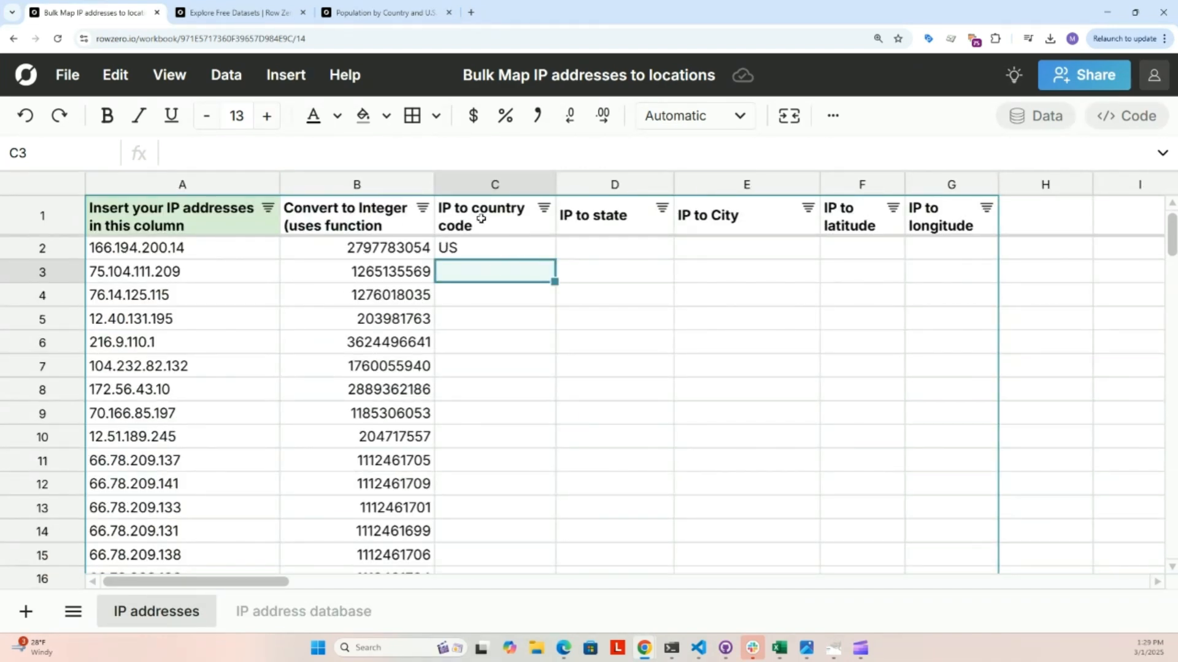
pyautogui.click(519, 248)
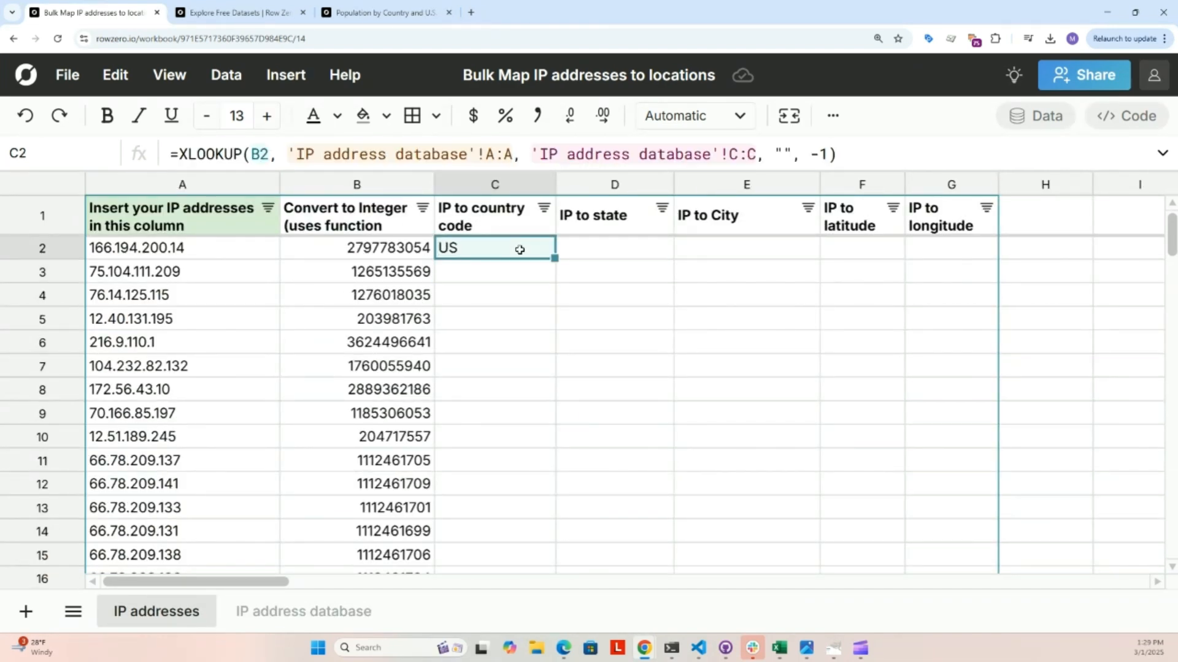
pyautogui.doubleClick(554, 258)
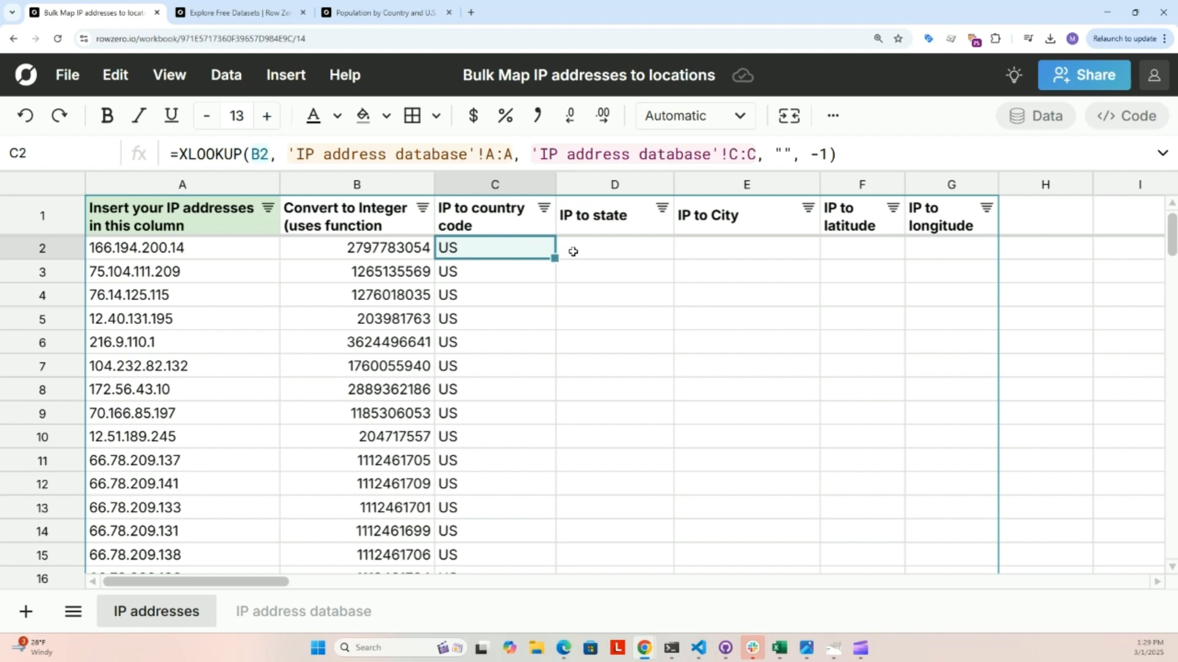
# - Start an XLOOKUP in D2 with key B2, lookup range 'IP address database'!A:A and return range 'IP address database'!D:D
pyautogui.click(576, 252)
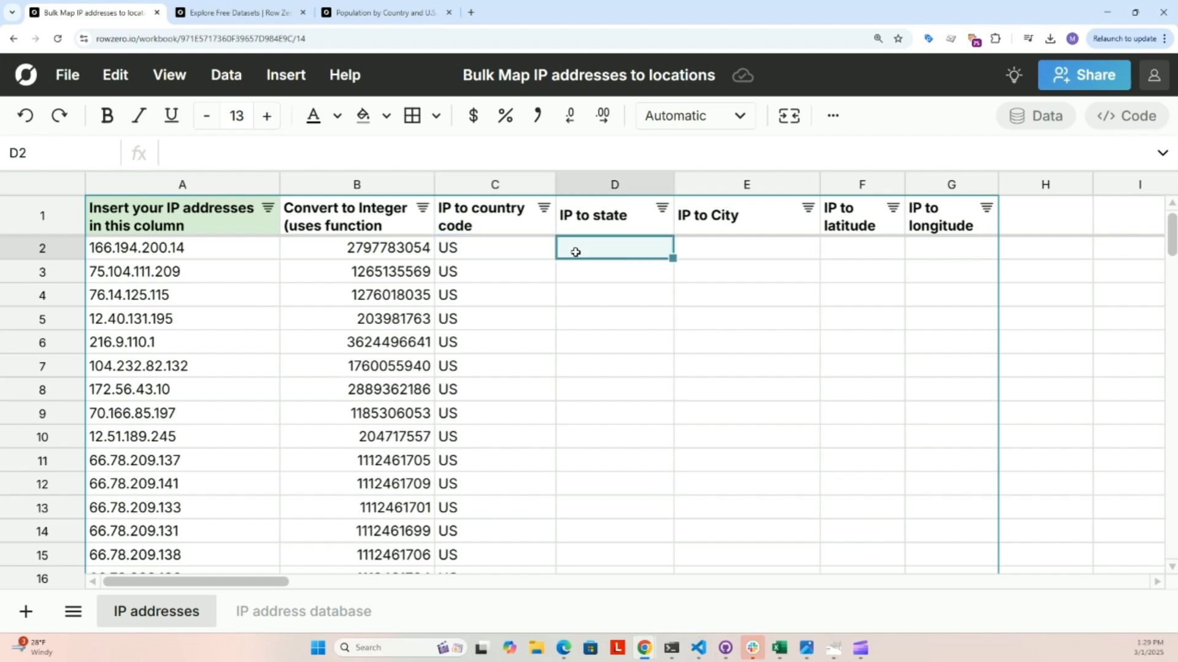
pyautogui.write('=xl')
pyautogui.press('Tab')
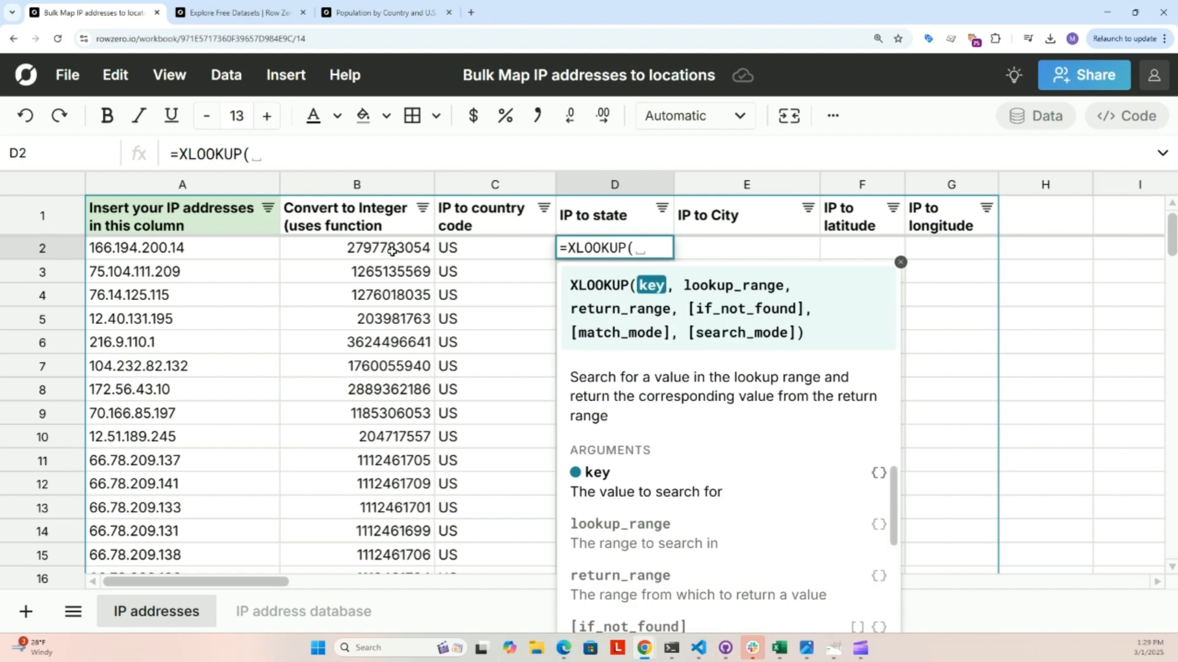
pyautogui.click(391, 249)
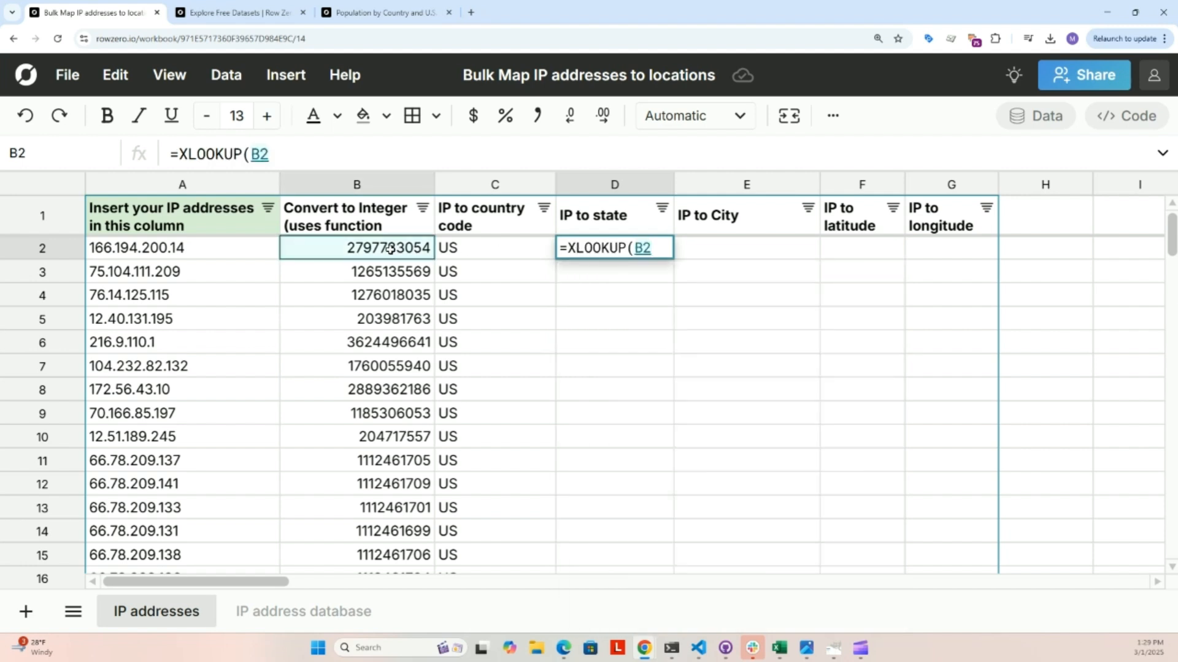
pyautogui.write(',')
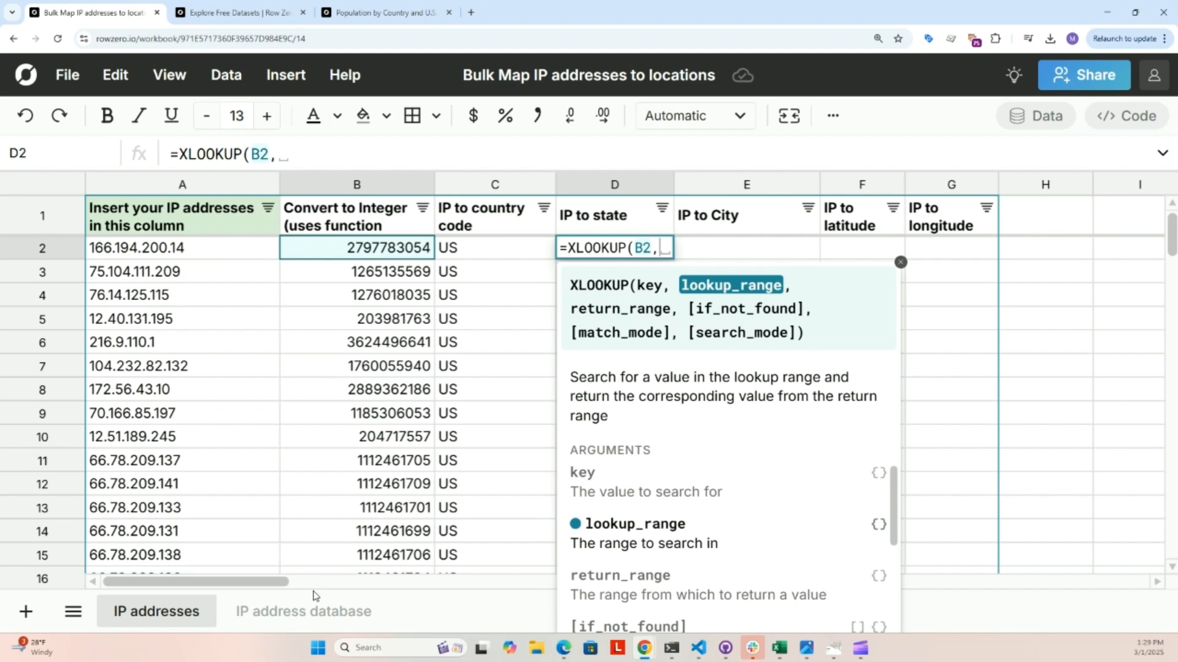
pyautogui.click(313, 611)
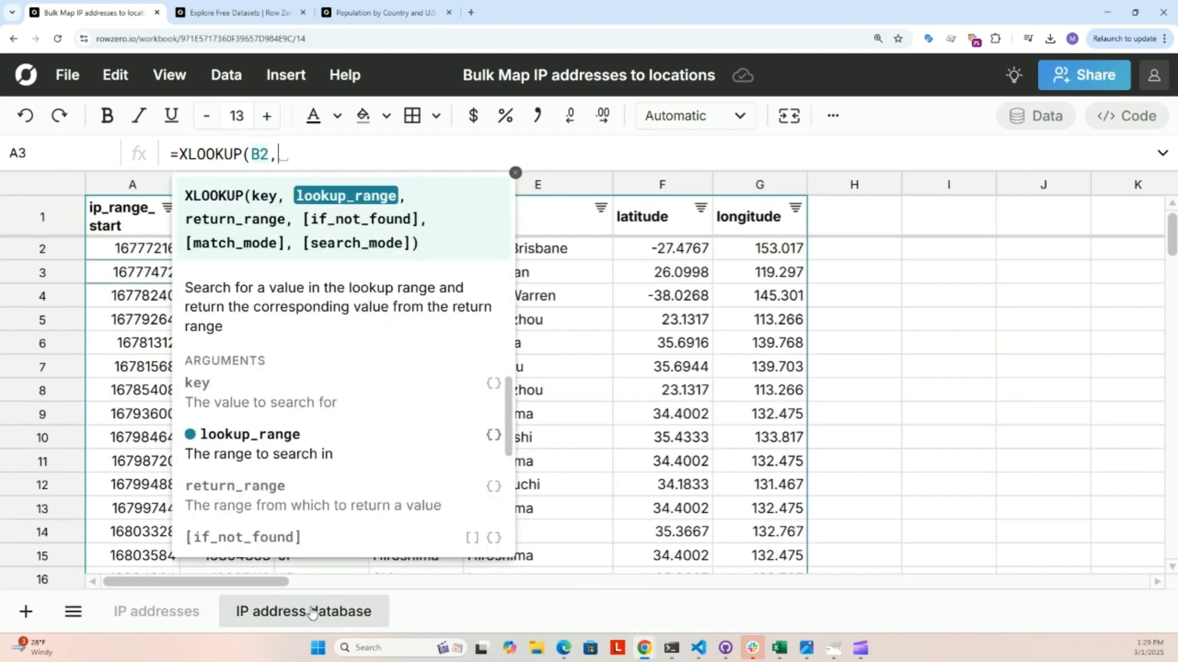
pyautogui.click(105, 187)
pyautogui.write(',')
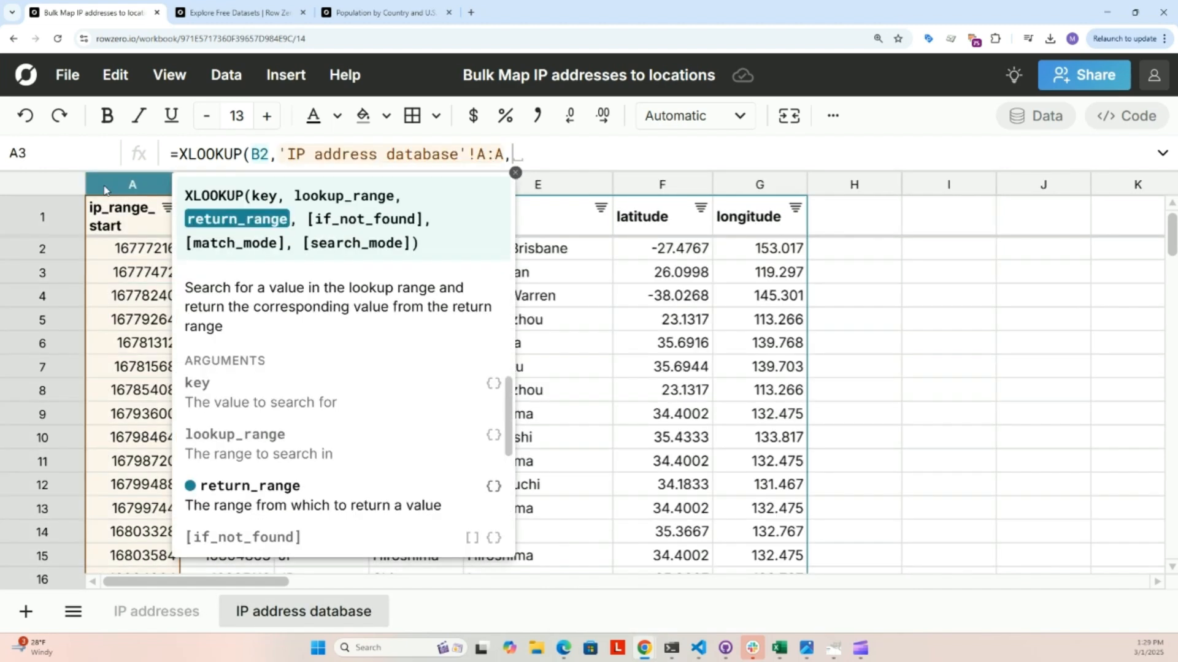
pyautogui.click(408, 564)
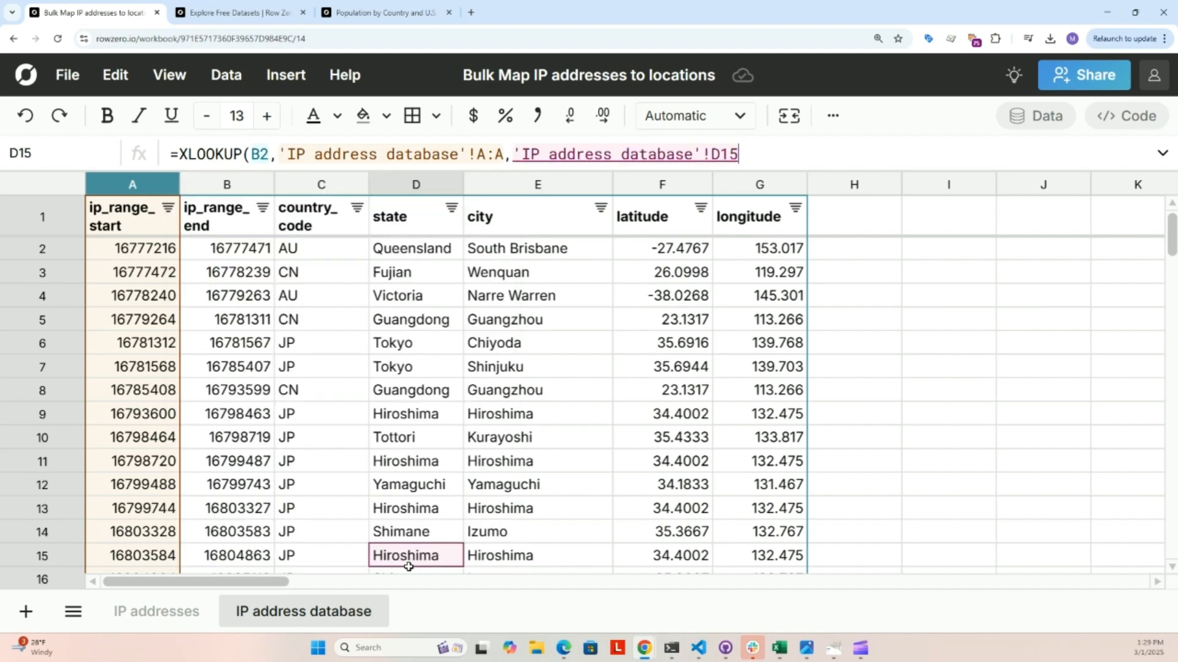
pyautogui.click(387, 196)
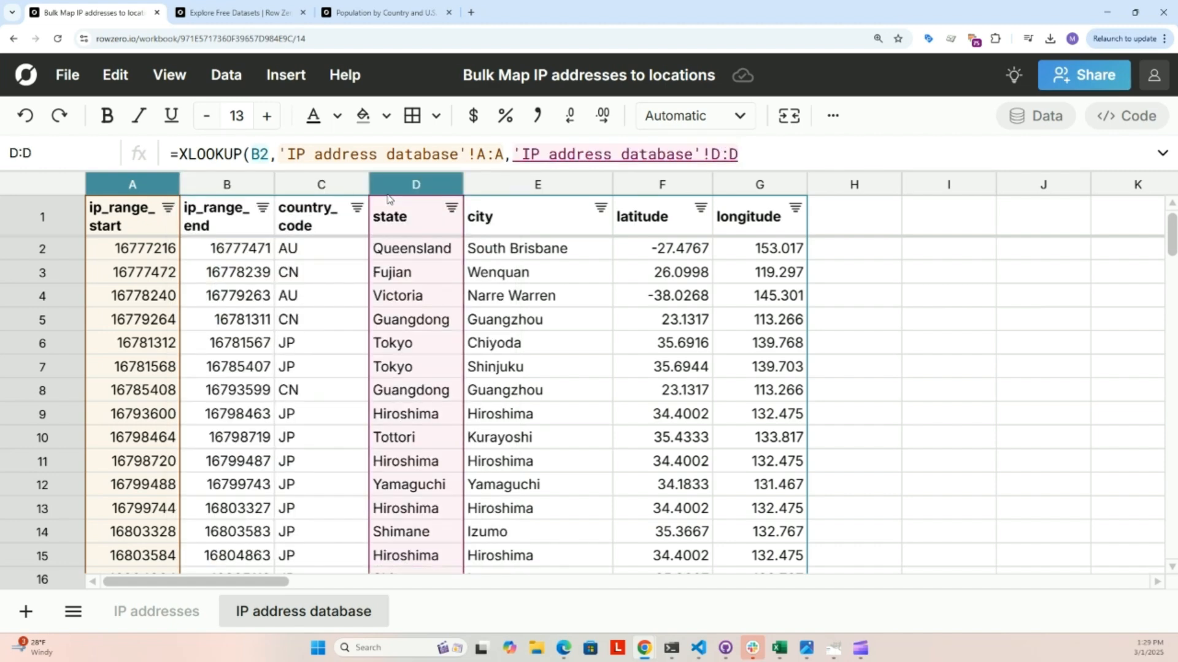
# - Complete the D2 XLOOKUP with "" as the not-found value and match mode -1, and fill it down the IP to state column
pyautogui.write(',""')
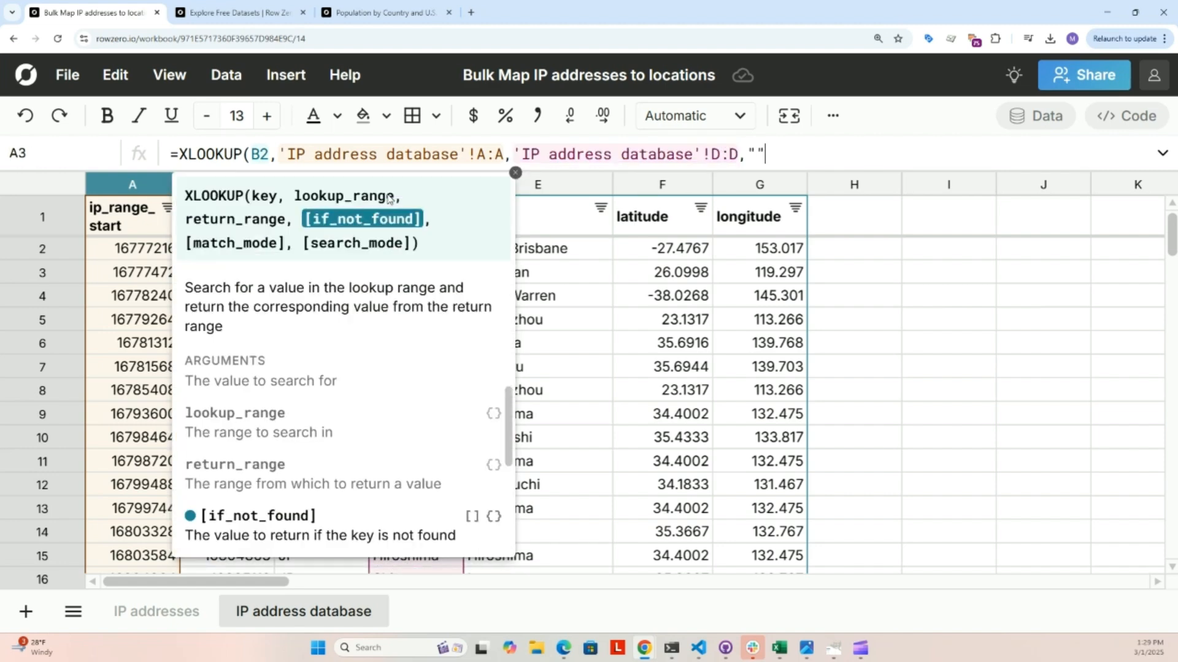
pyautogui.write(',')
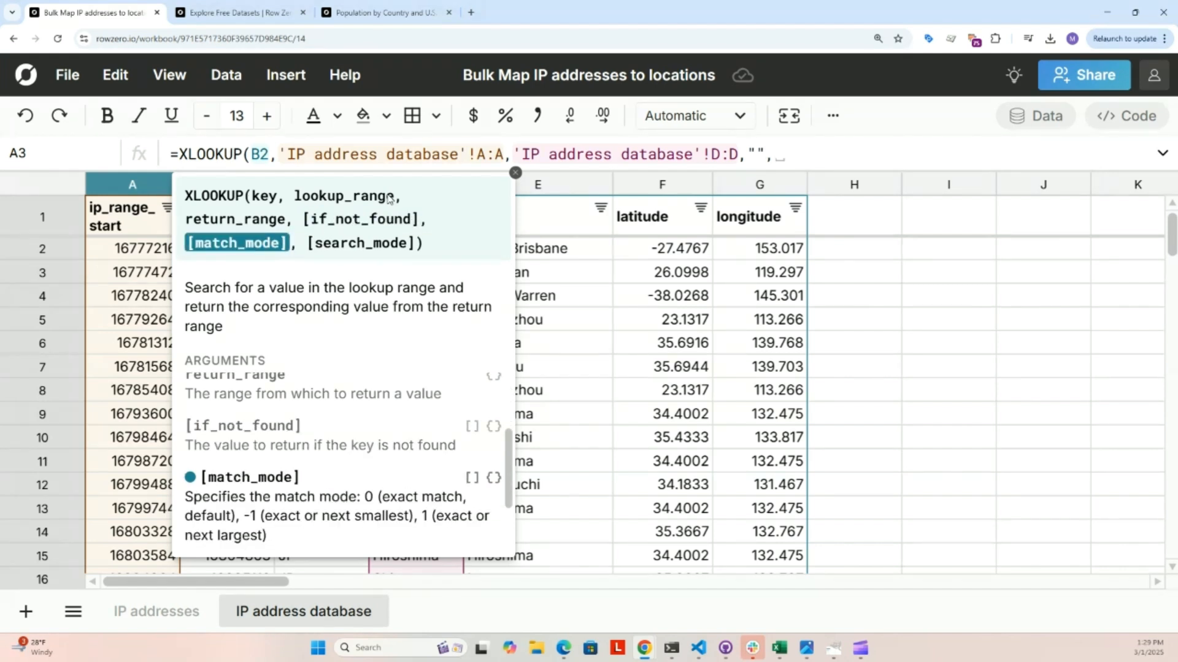
pyautogui.write('-1)')
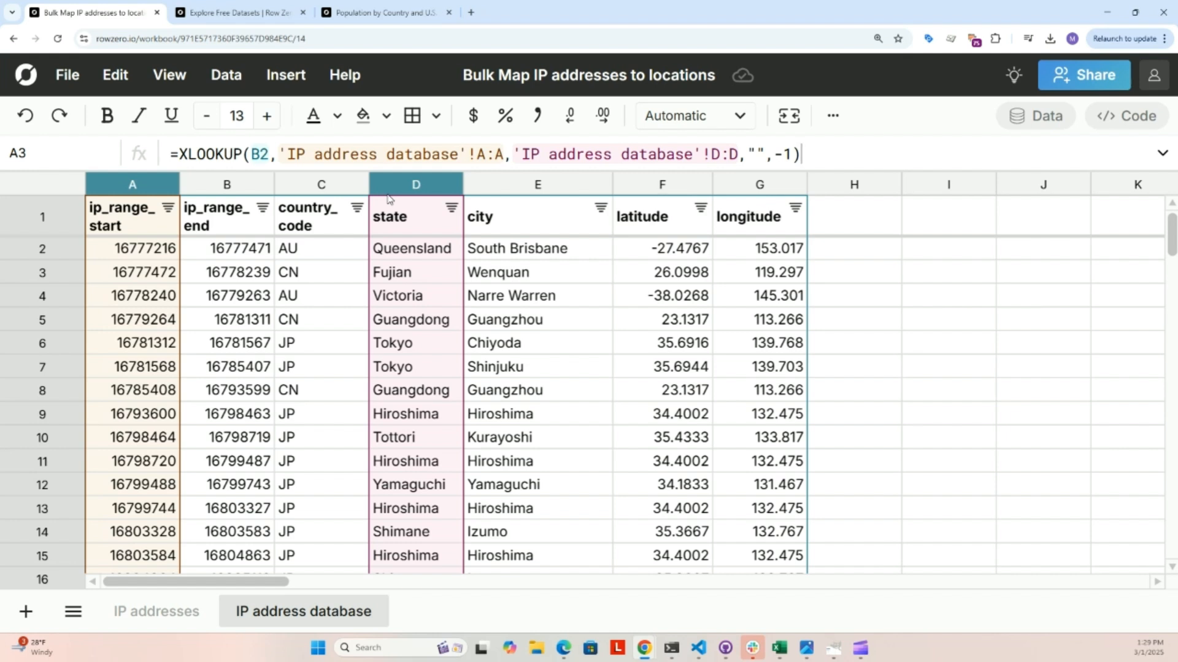
pyautogui.press('Return')
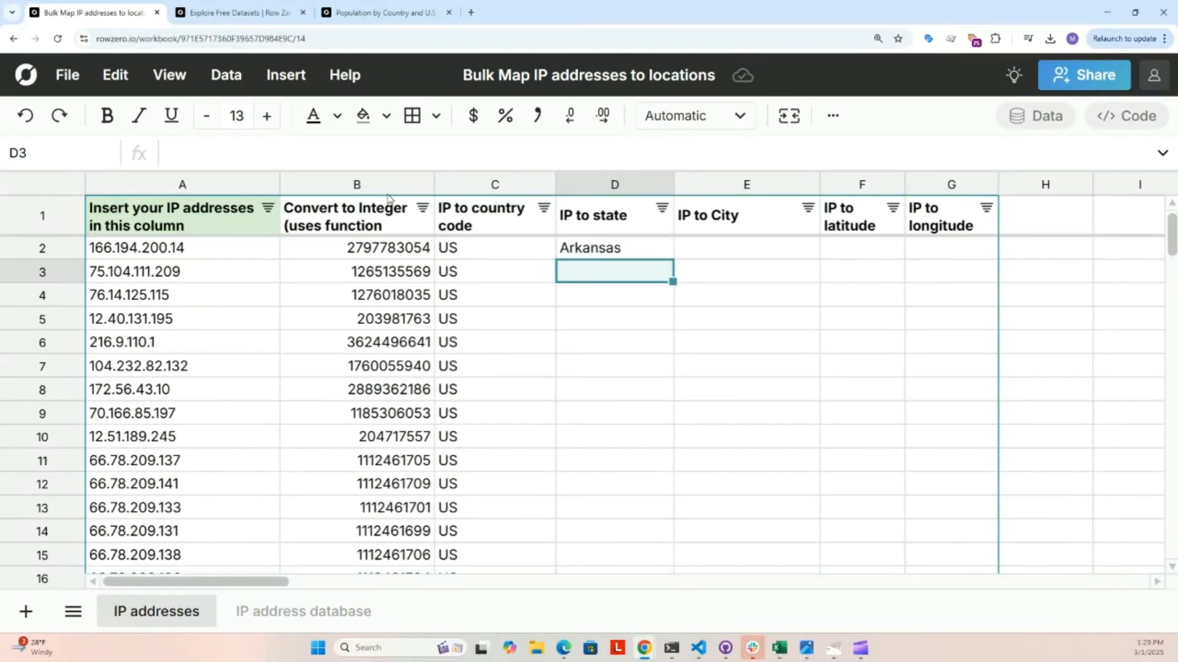
pyautogui.click(596, 252)
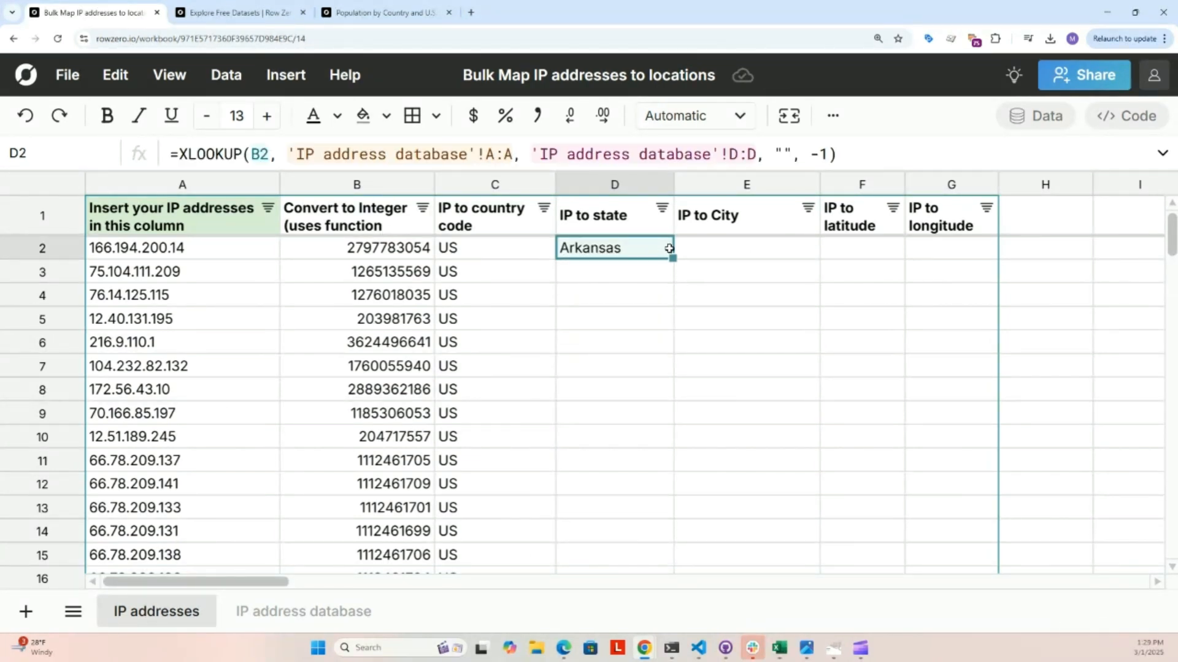
pyautogui.doubleClick(673, 258)
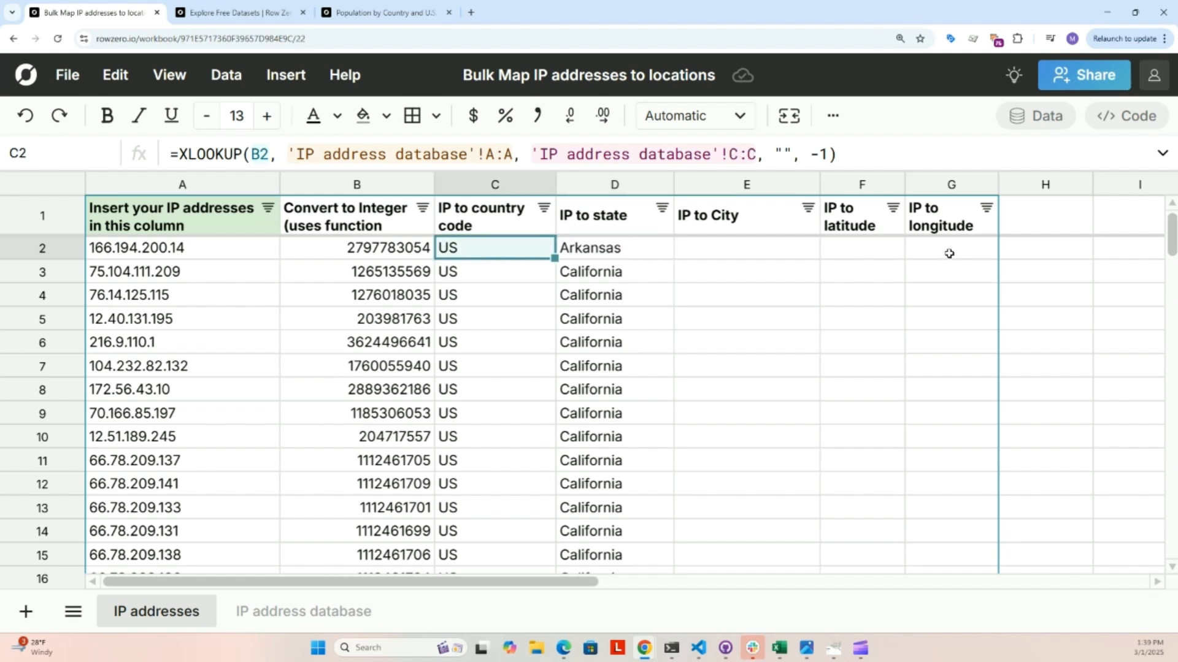
# - Look over the free population datasets and compare ISO2_code in Population by Country with country_code in the IP address database sheet
pyautogui.click(287, 78)
pyautogui.hotkey('ctrl', '-')
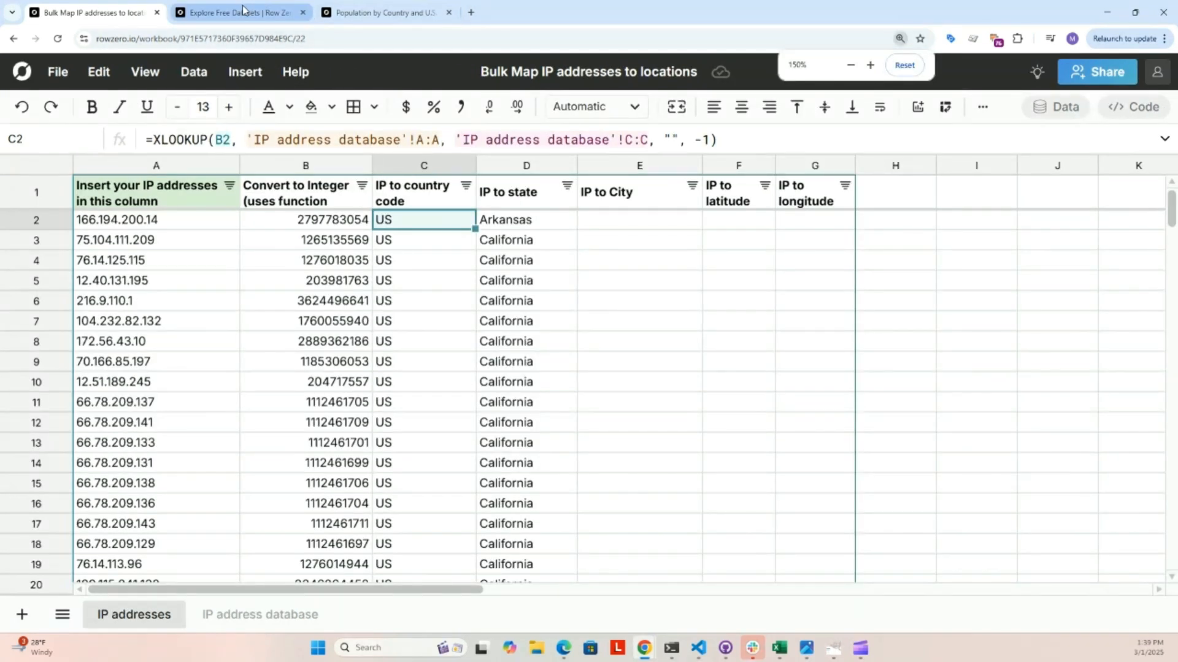
pyautogui.click(244, 14)
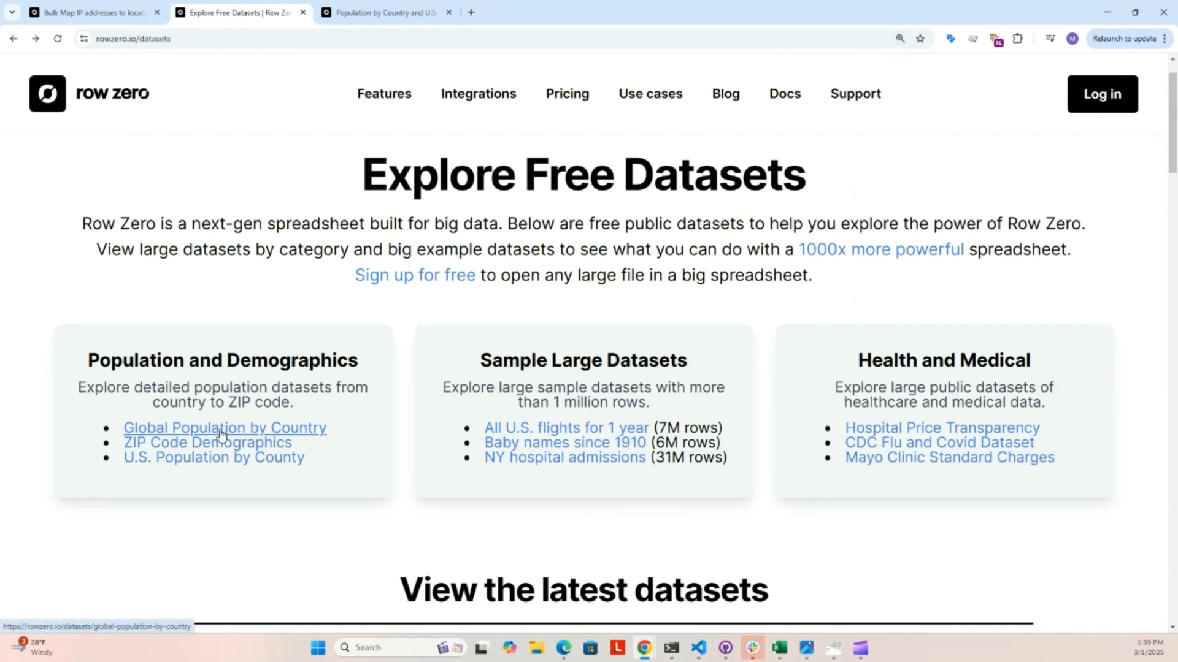
pyautogui.click(380, 12)
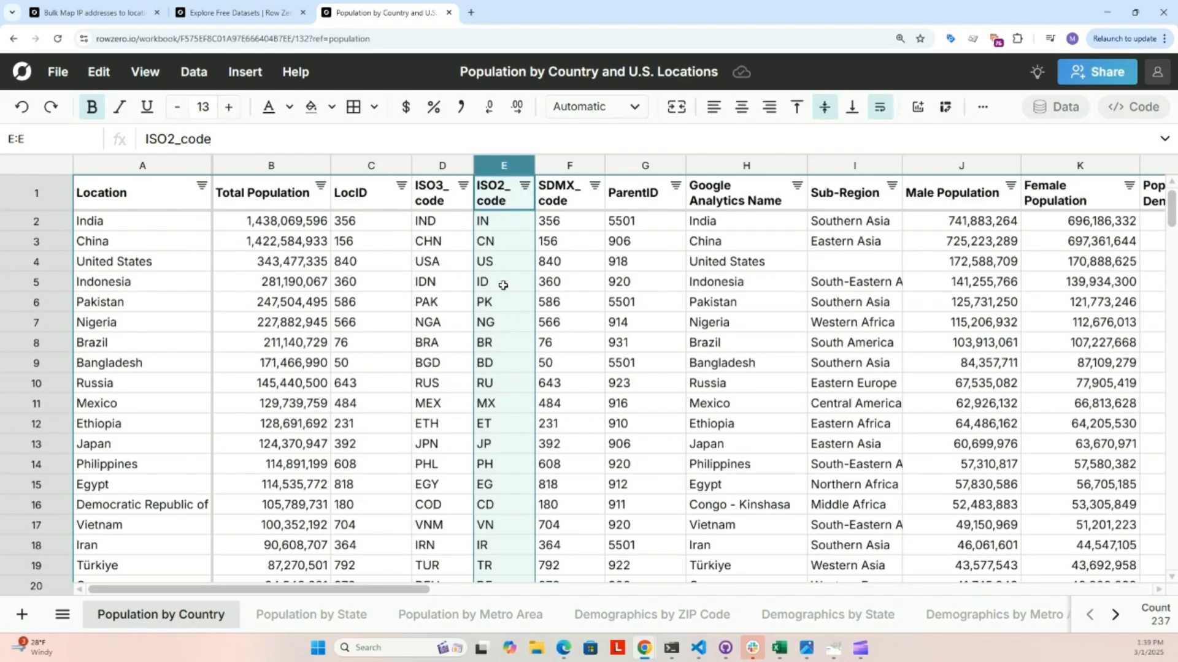
pyautogui.click(86, 7)
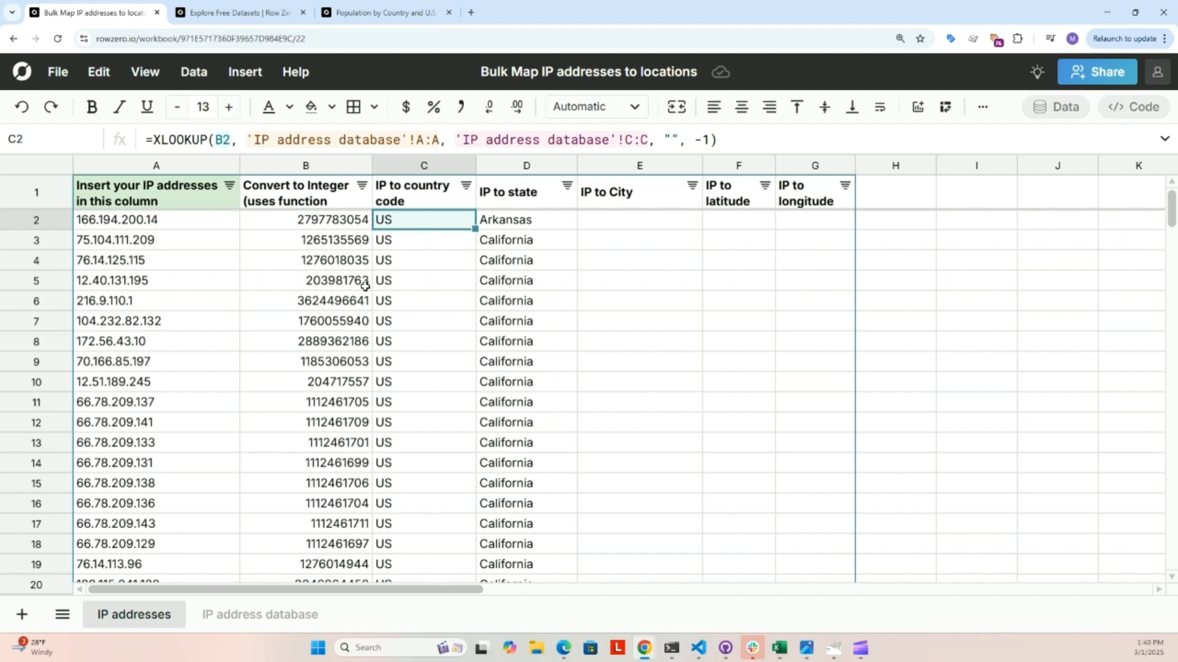
pyautogui.click(270, 614)
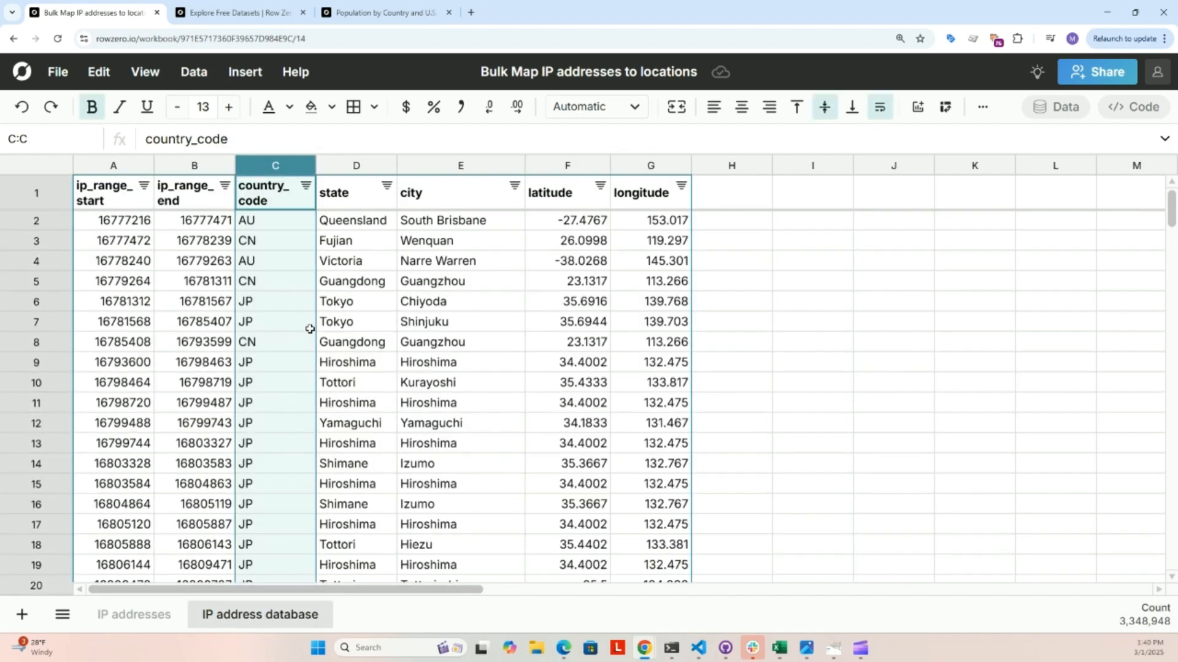